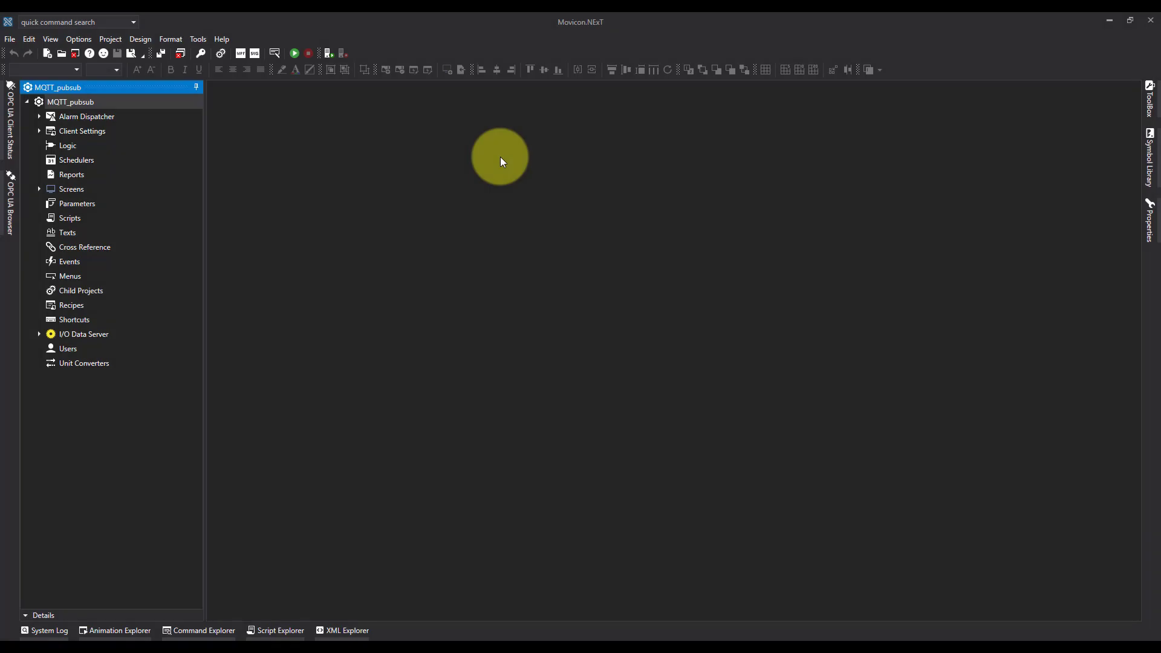
Step: Add a new driver from the I/O Data Server's Drivers list and choose MQTT Client in the wizard
click(83, 337)
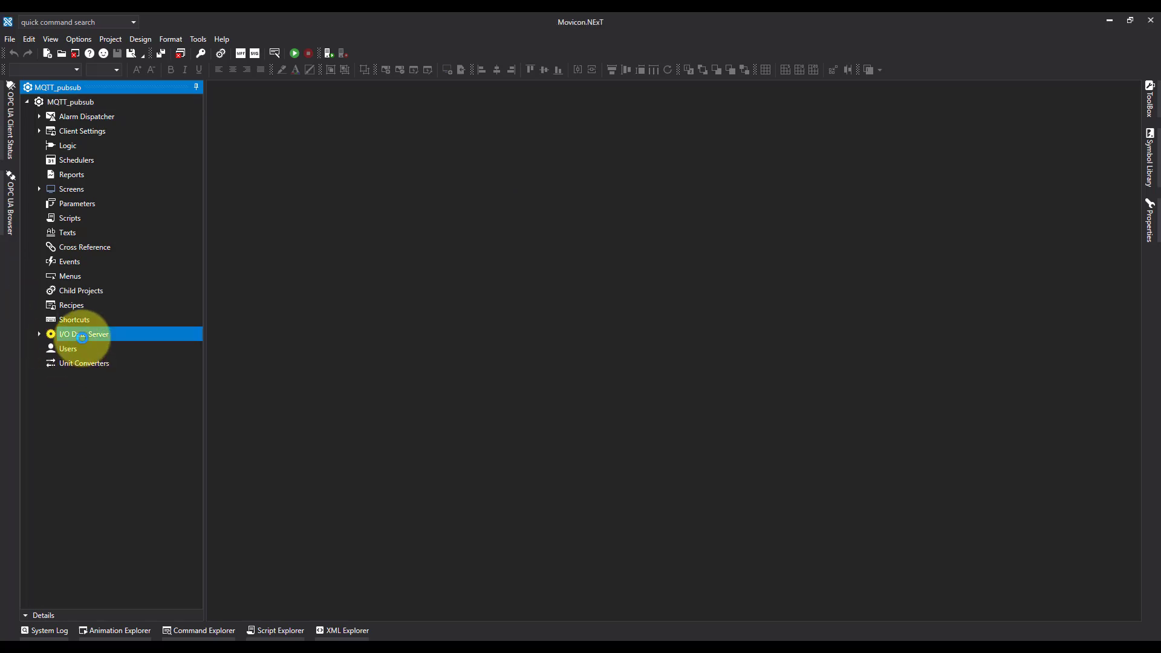
double_click(82, 336)
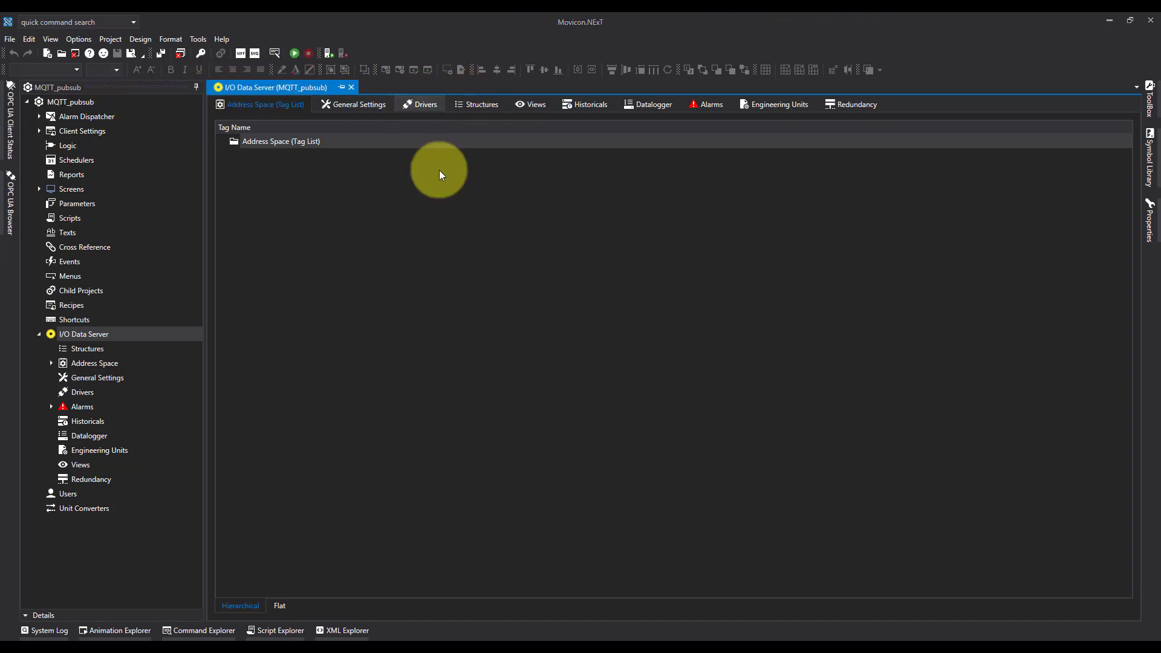
click(413, 103)
right_click(303, 187)
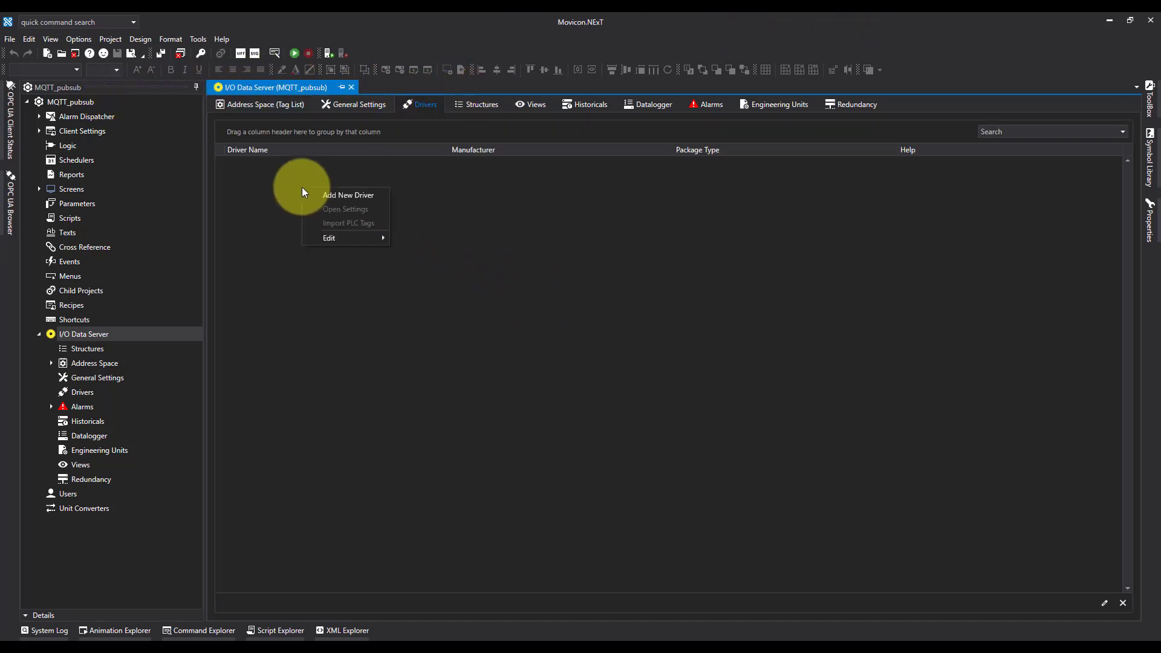
click(357, 192)
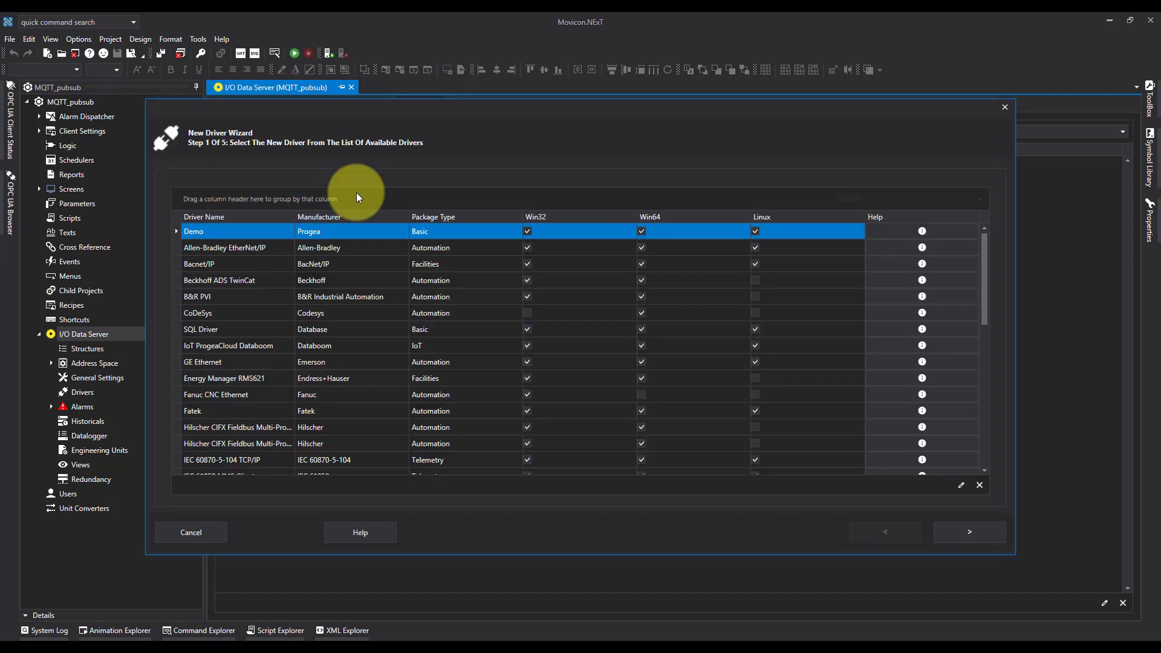
scroll(293, 349, down, 1)
scroll(293, 350, down, 4)
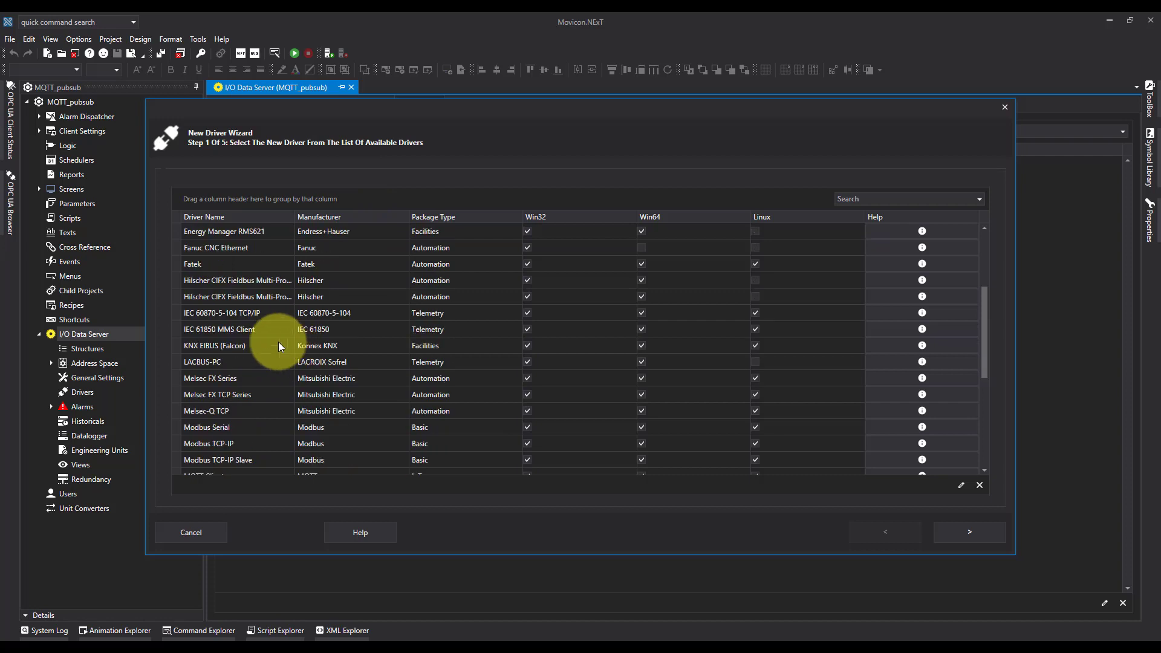
click(218, 376)
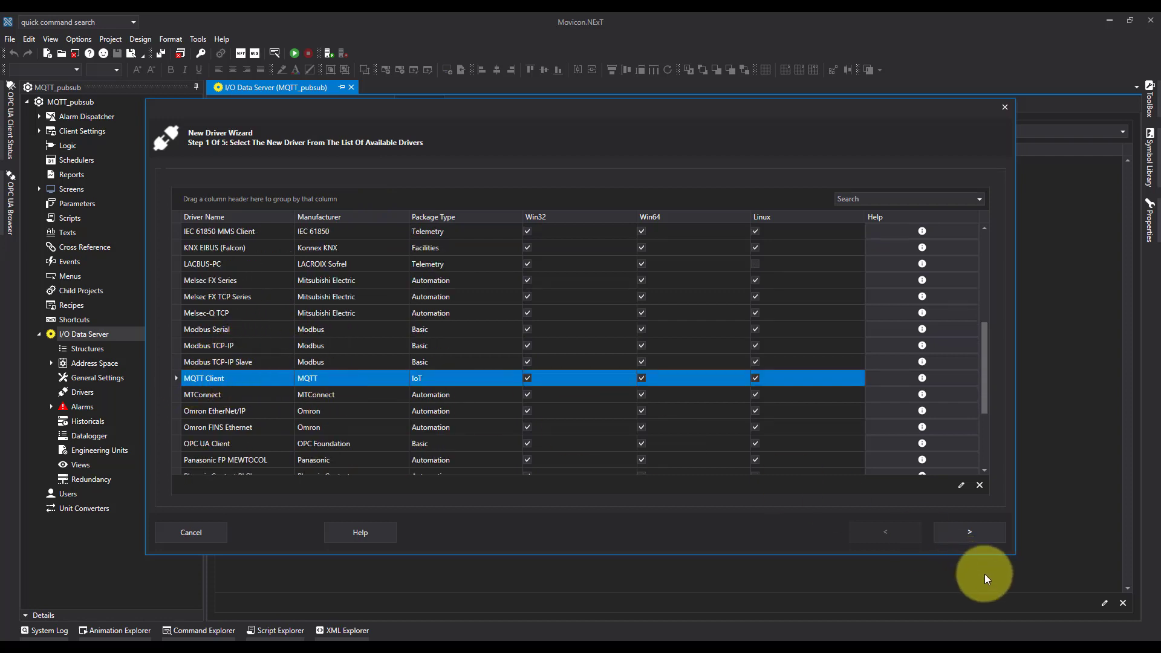
Step: Enter the broker host address and generate a new Client Identifier for the MQTT channel
click(982, 536)
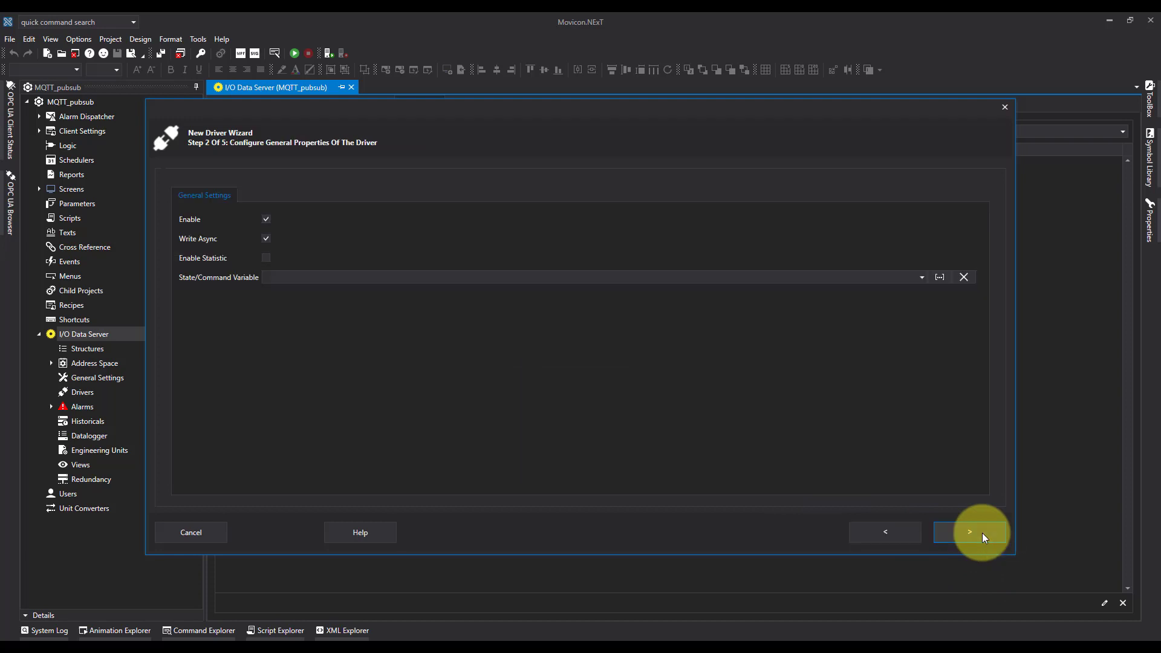
click(983, 535)
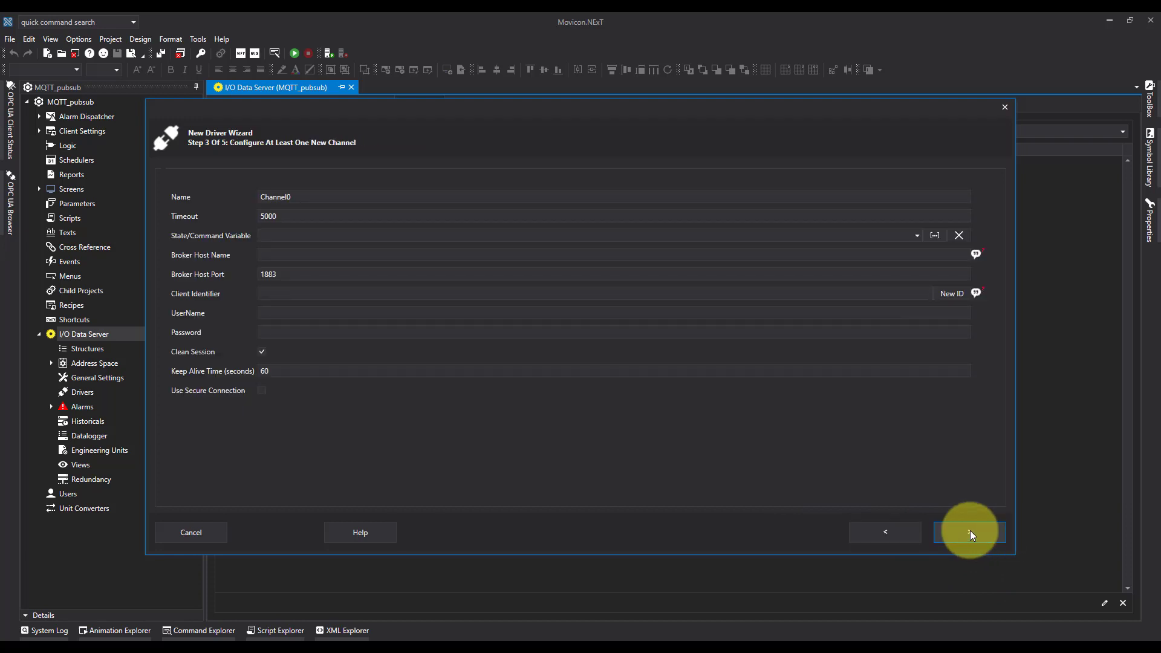
click(273, 254)
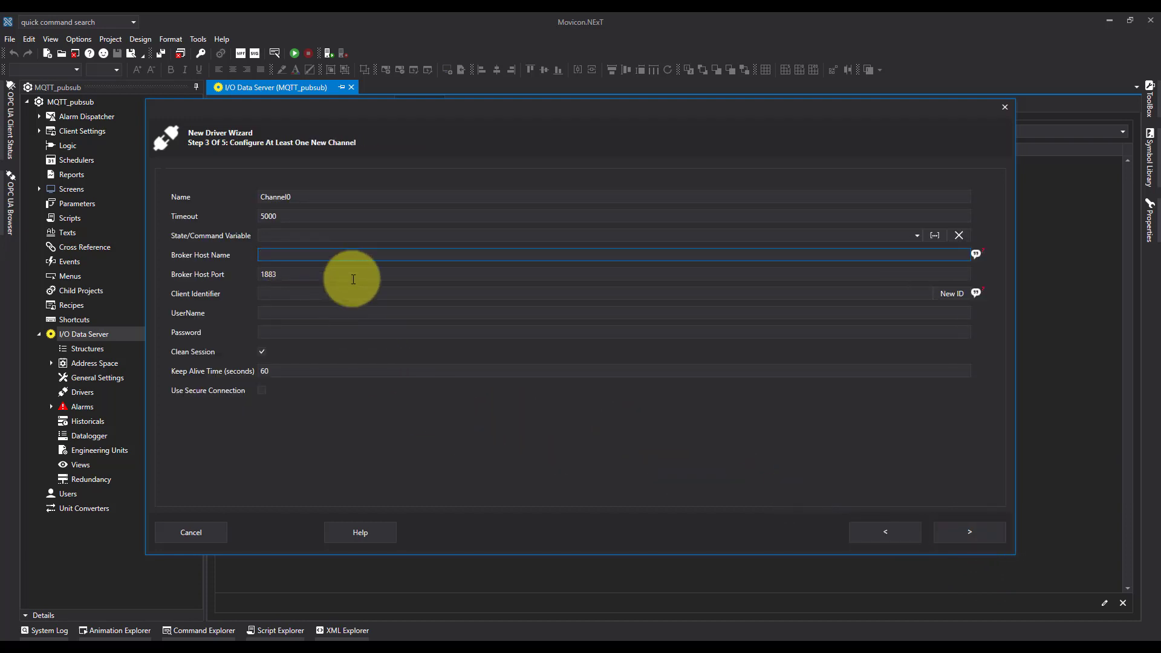
key(ctrl+v)
text(92.168.)
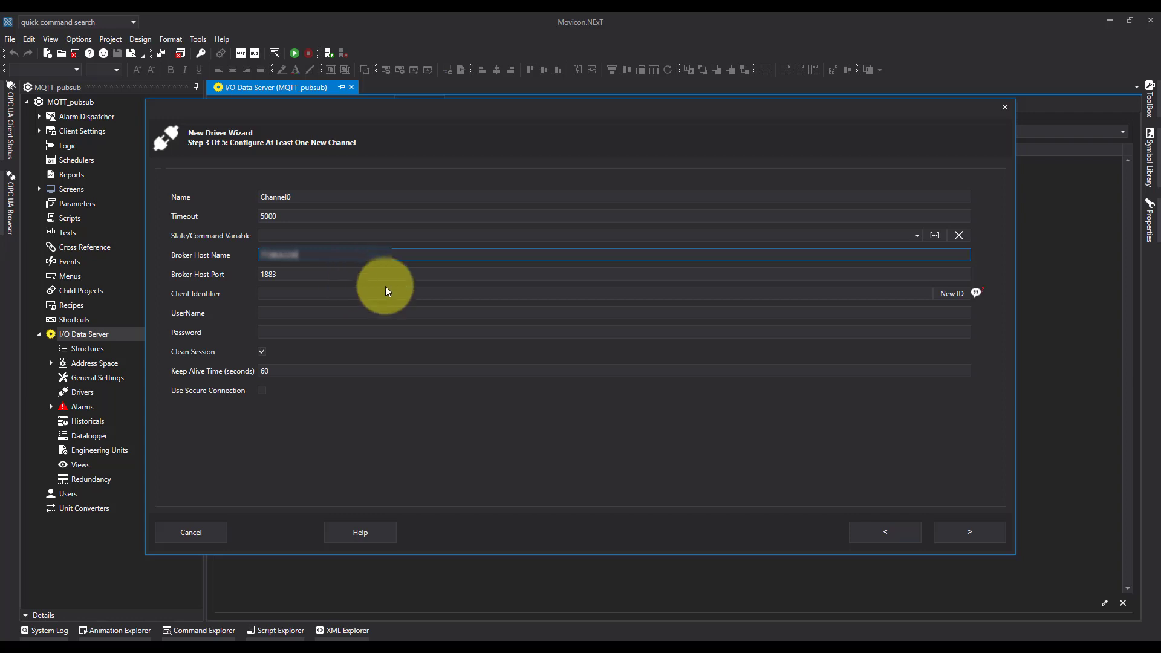
click(953, 294)
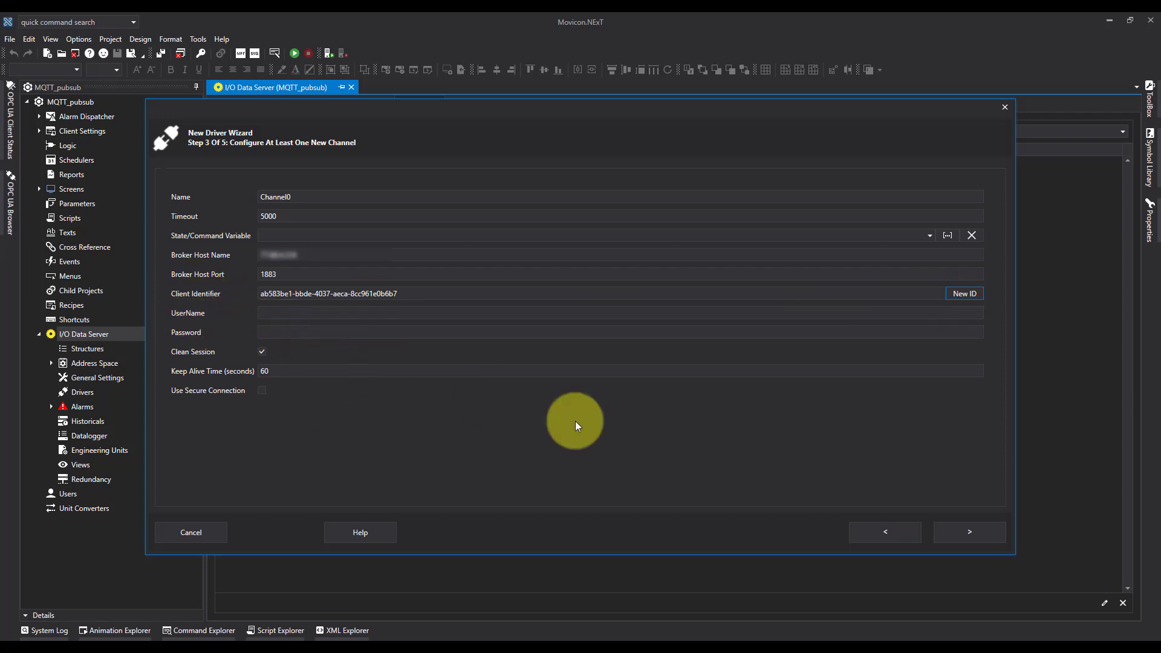
click(972, 532)
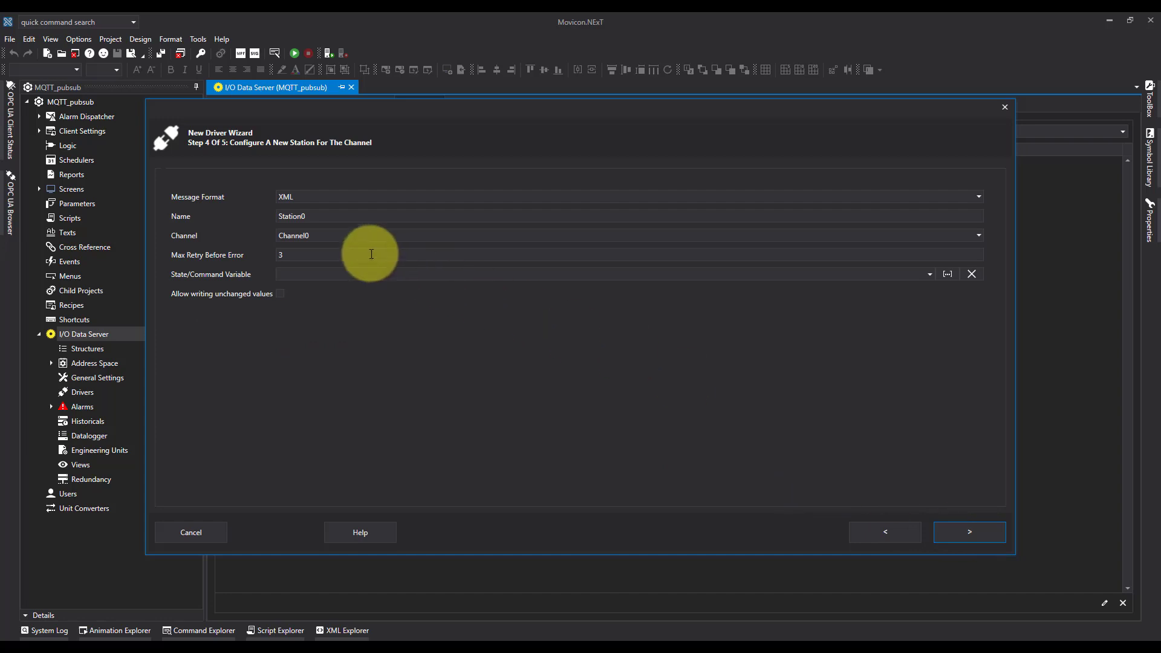
Step: Set Station0's message format to JSON and finish the New Driver Wizard
click(304, 198)
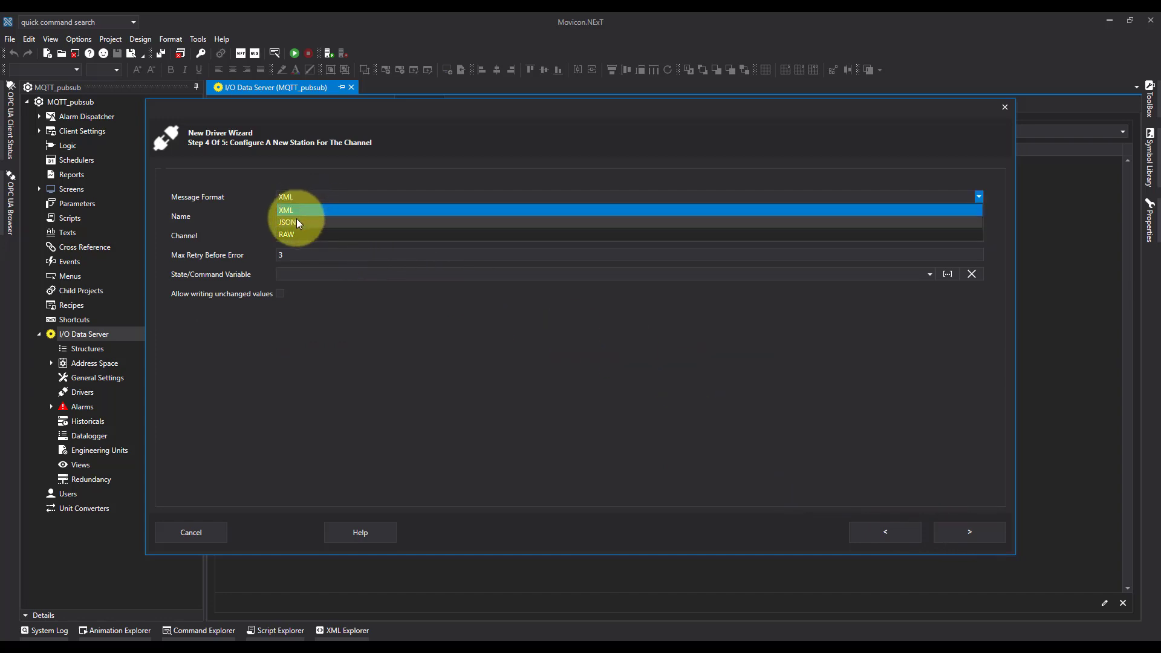
click(297, 223)
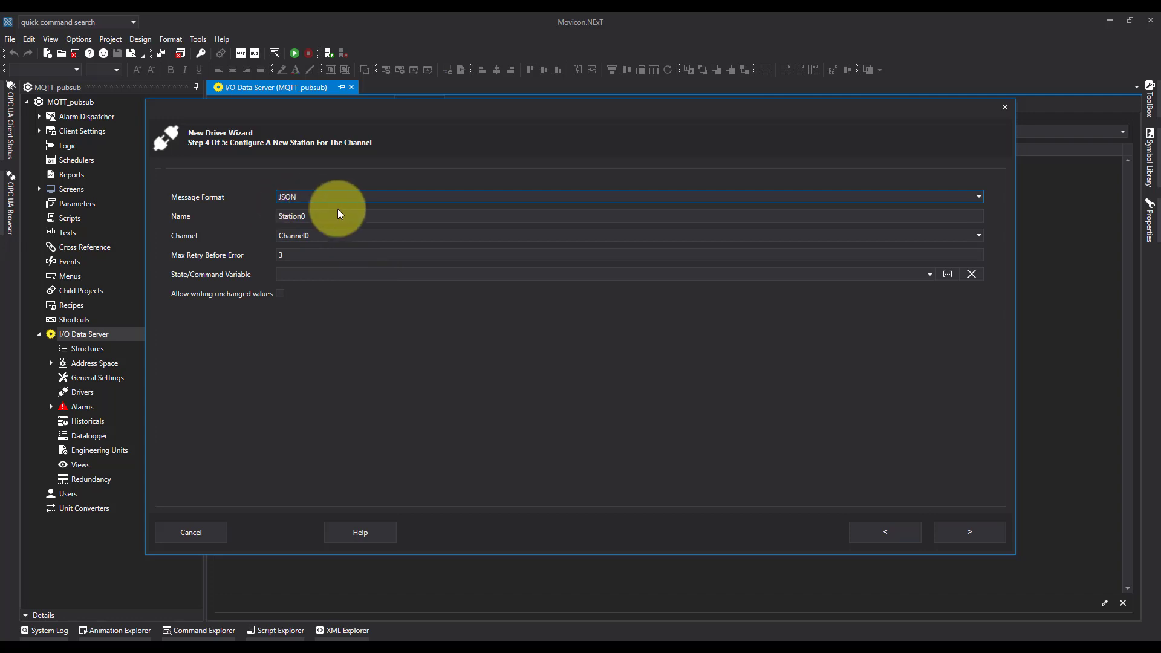
click(980, 533)
click(277, 534)
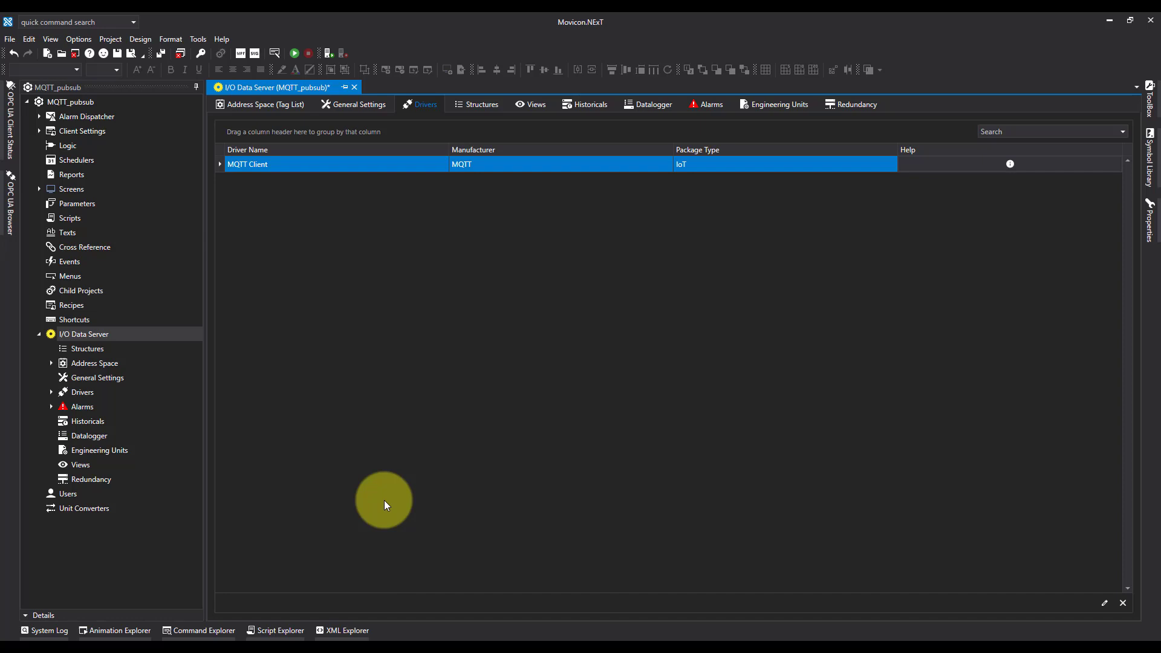
Step: Add a new data structure on the Structures tab and name it device
click(477, 105)
right_click(330, 185)
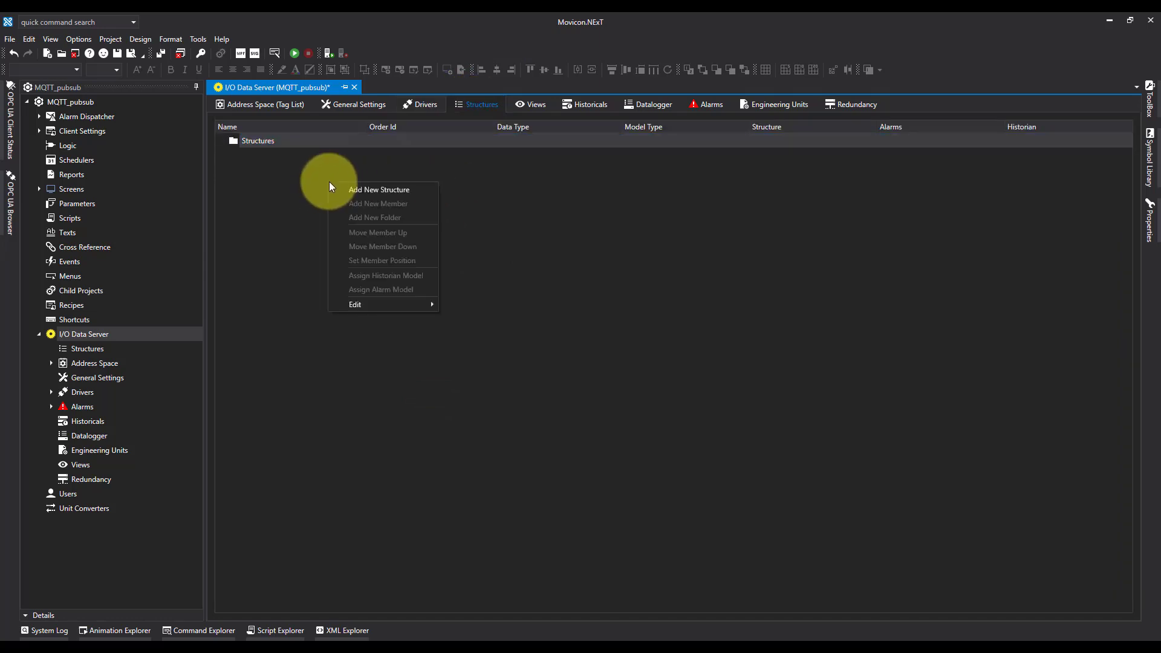
click(385, 191)
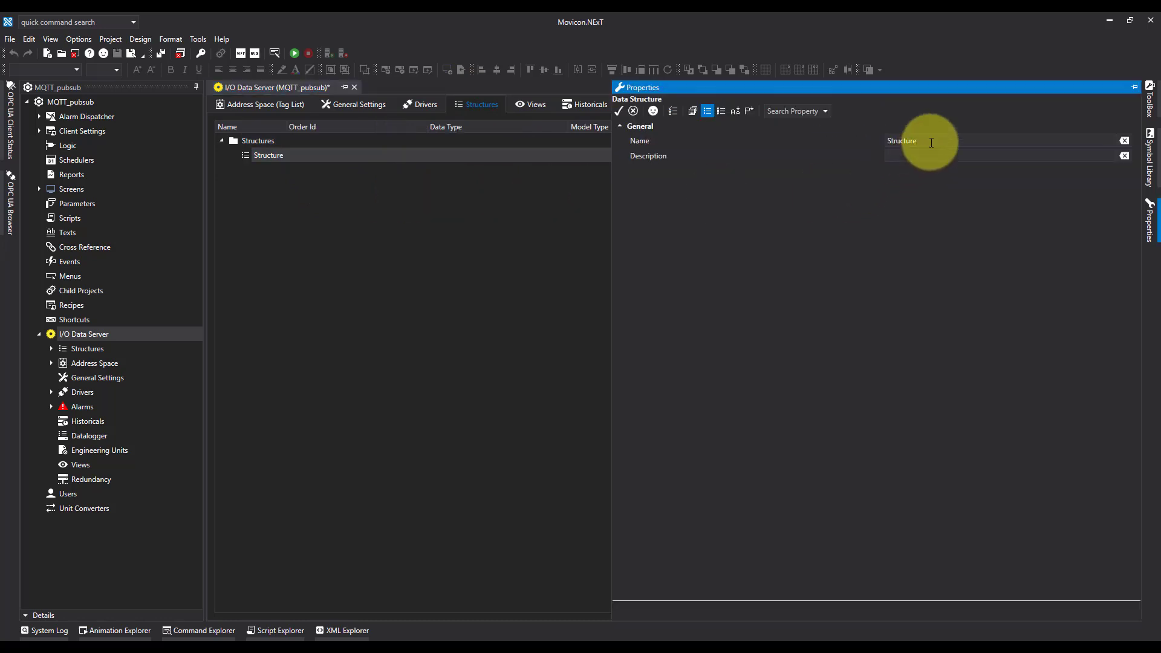
click(862, 143)
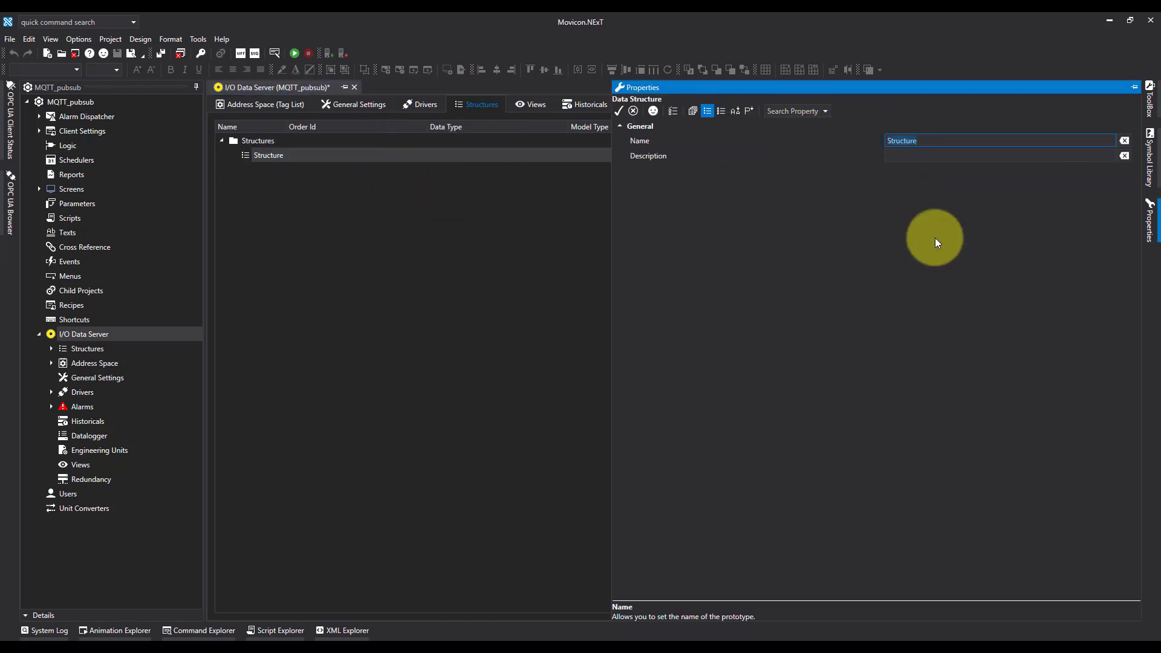
text(device)
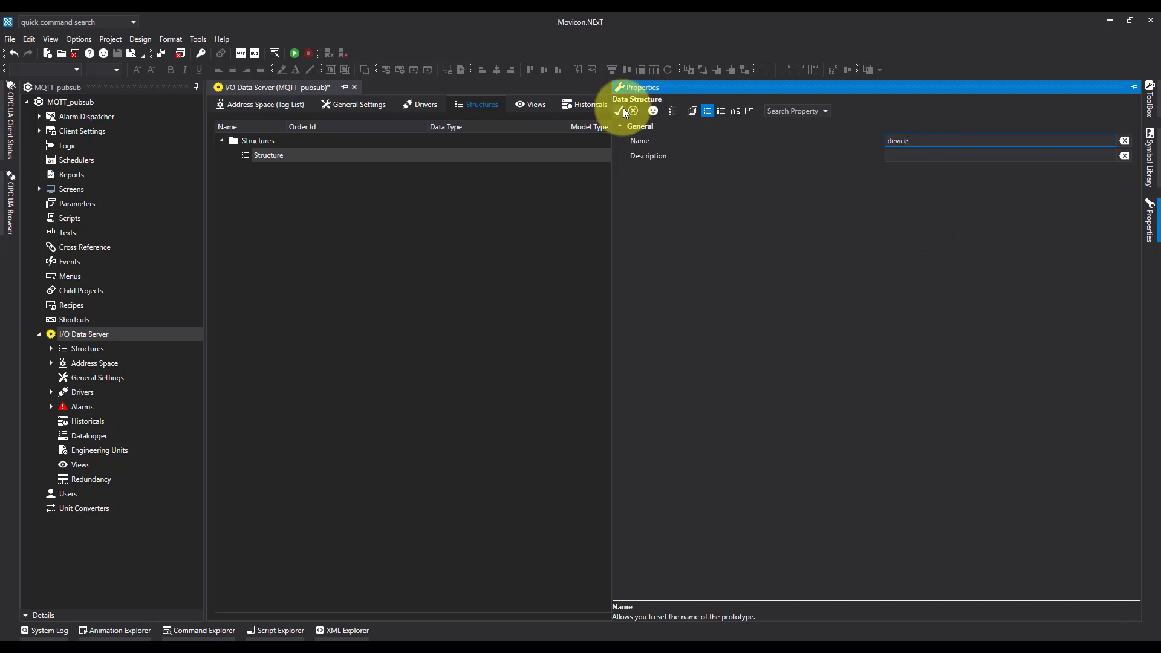
click(619, 109)
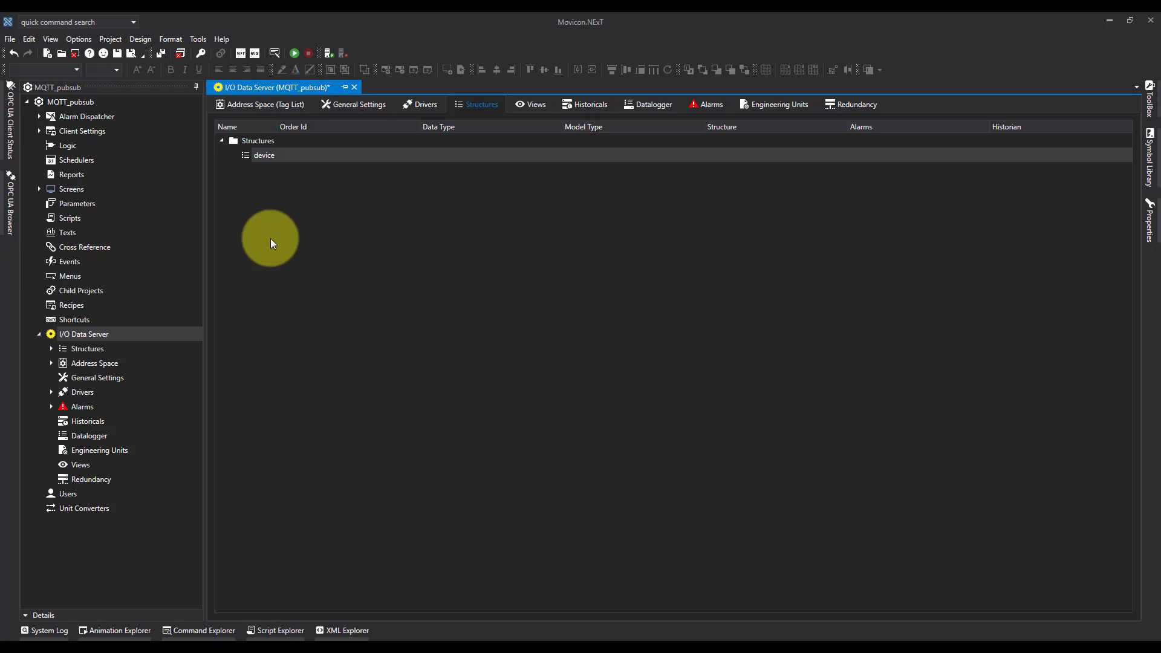
Step: Add an Int16 member itema to the device structure
right_click(266, 155)
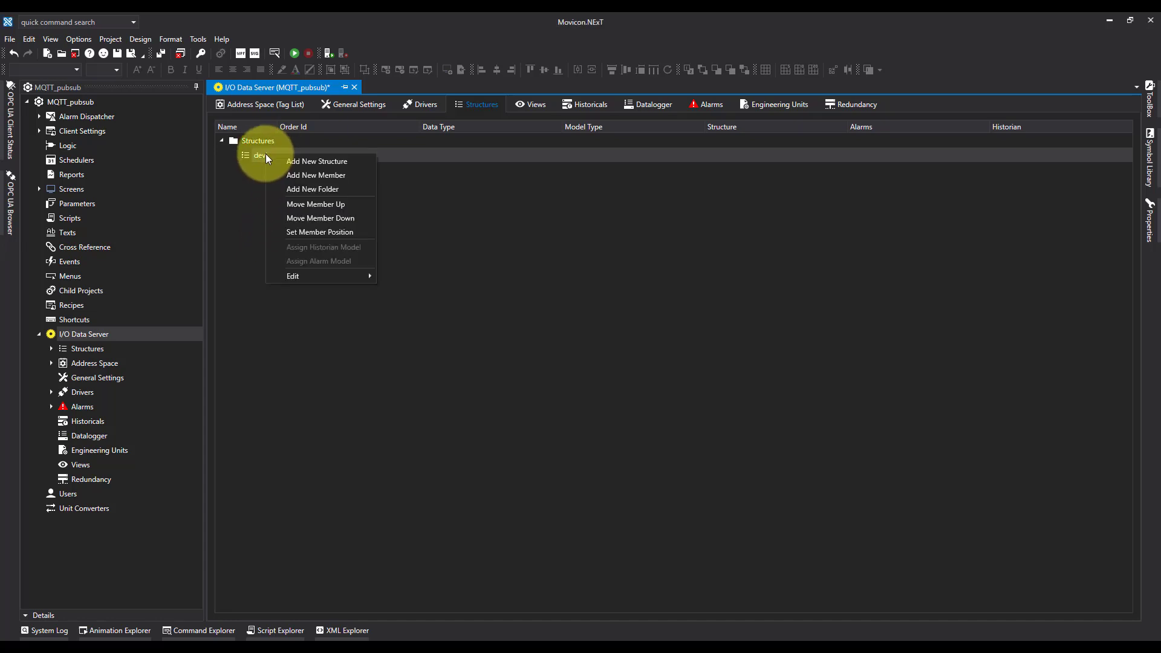
click(343, 176)
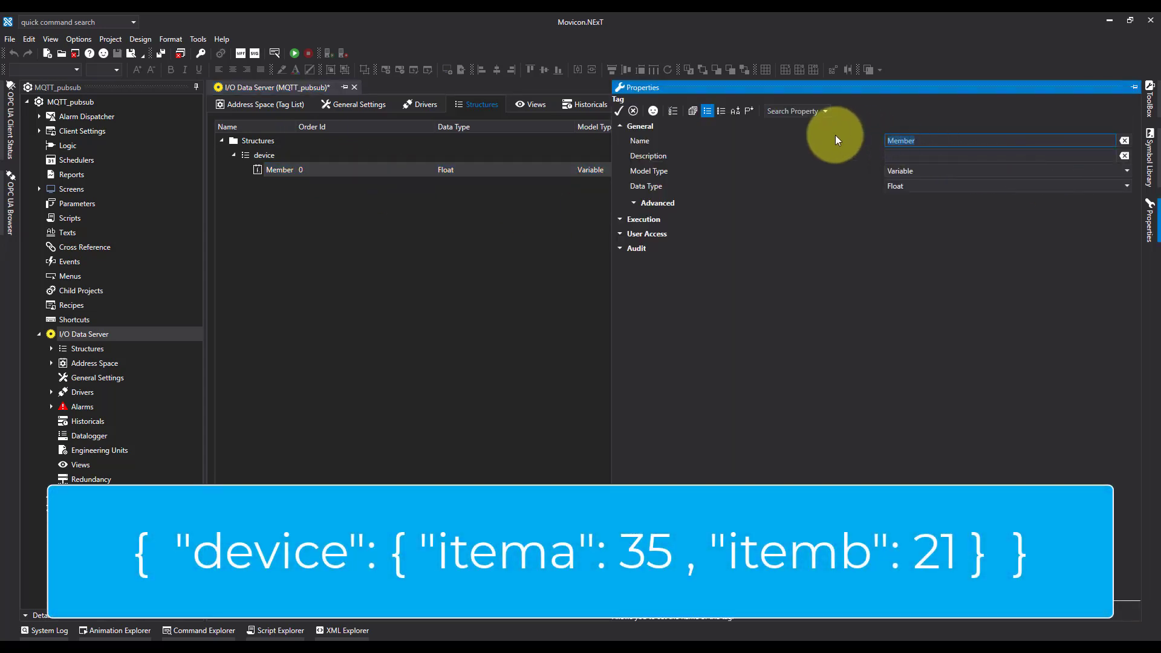
text(itema)
click(913, 185)
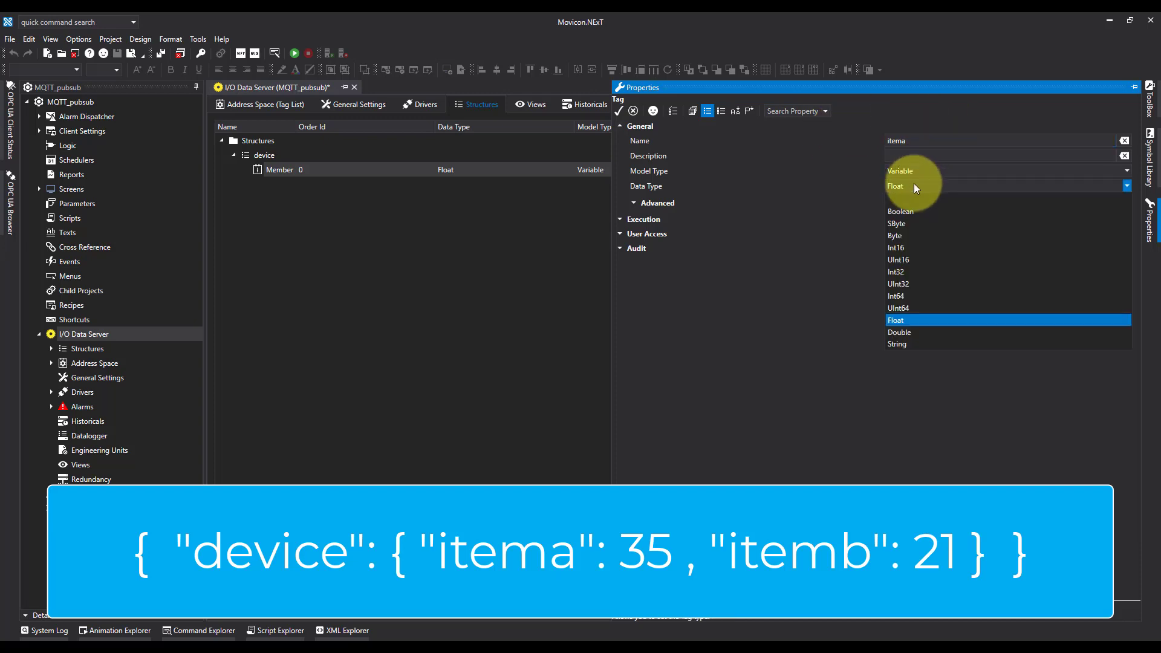
click(907, 248)
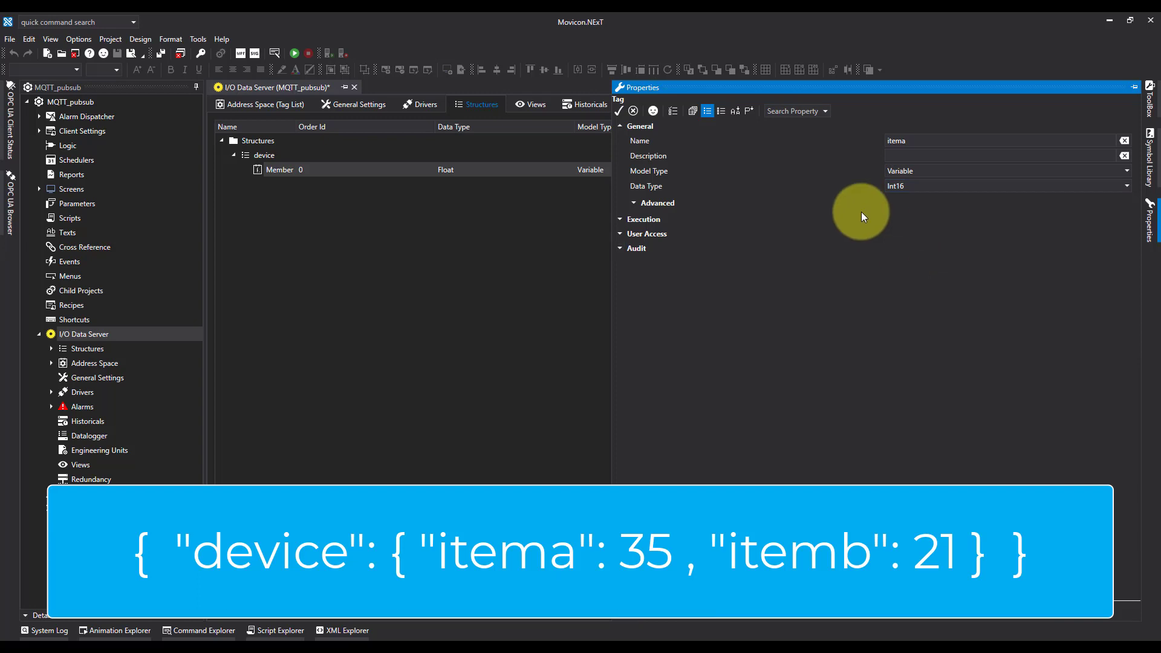
click(618, 112)
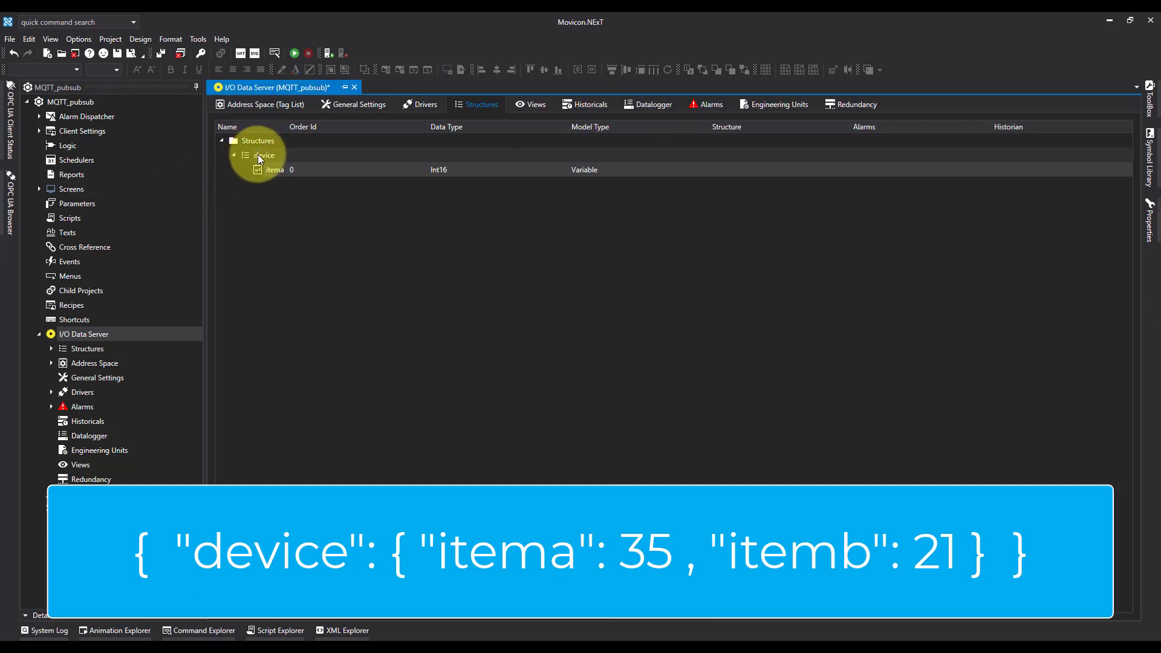
Step: Add a second Int16 member named itemb to device
right_click(257, 155)
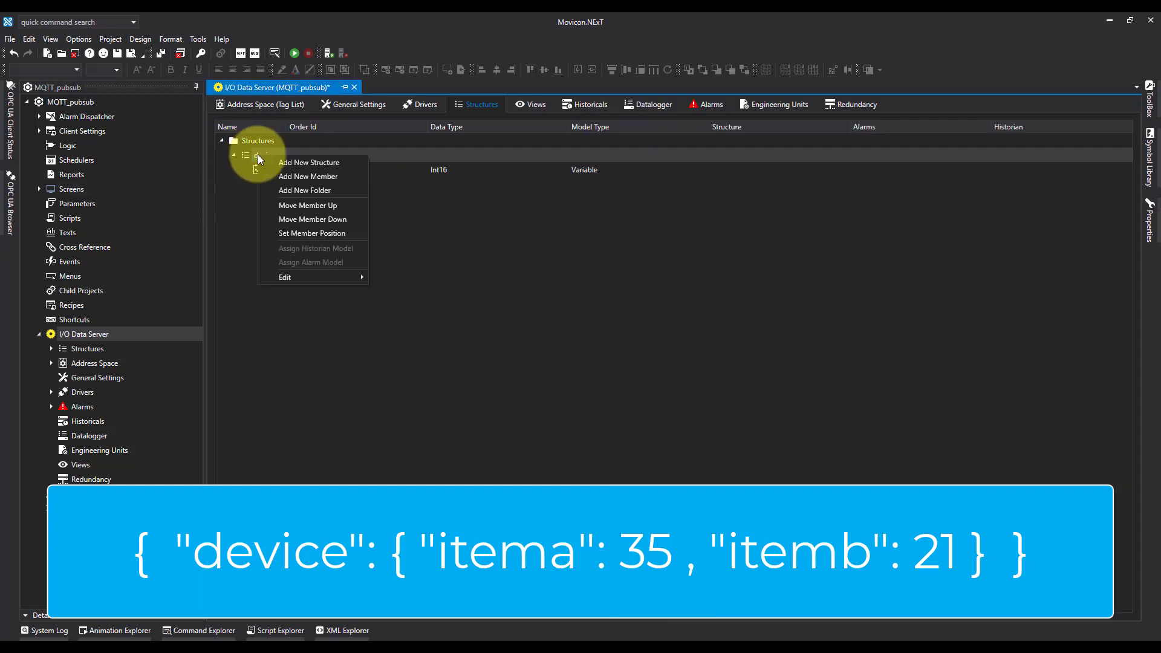
click(339, 176)
double_click(1063, 177)
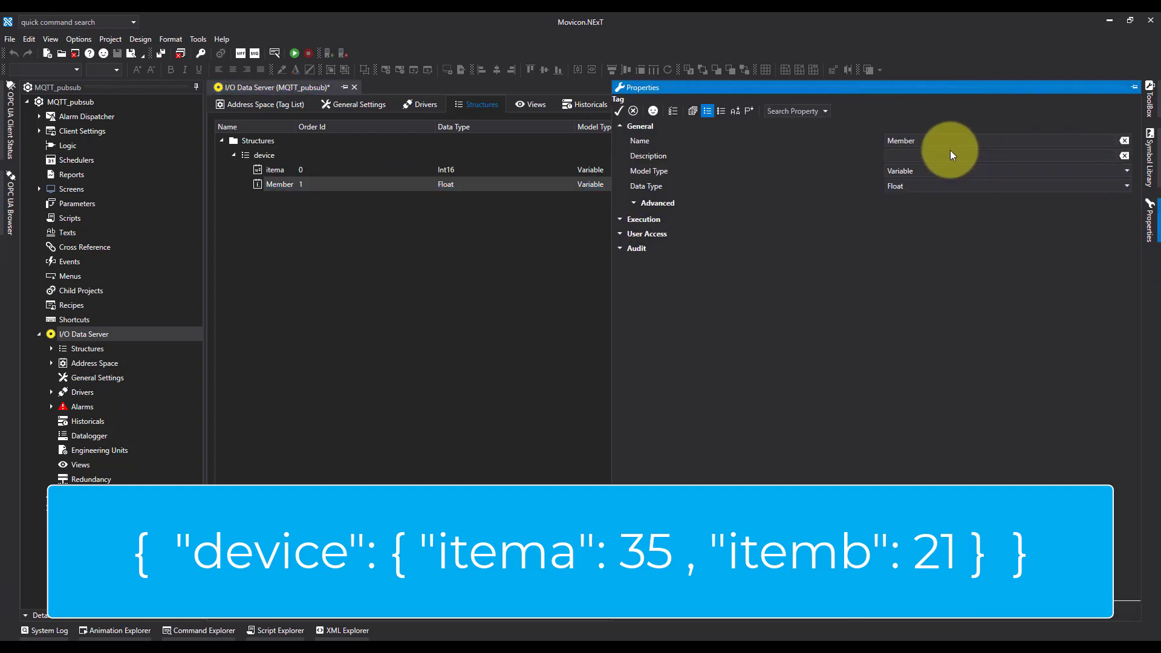
click(938, 143)
text(item)
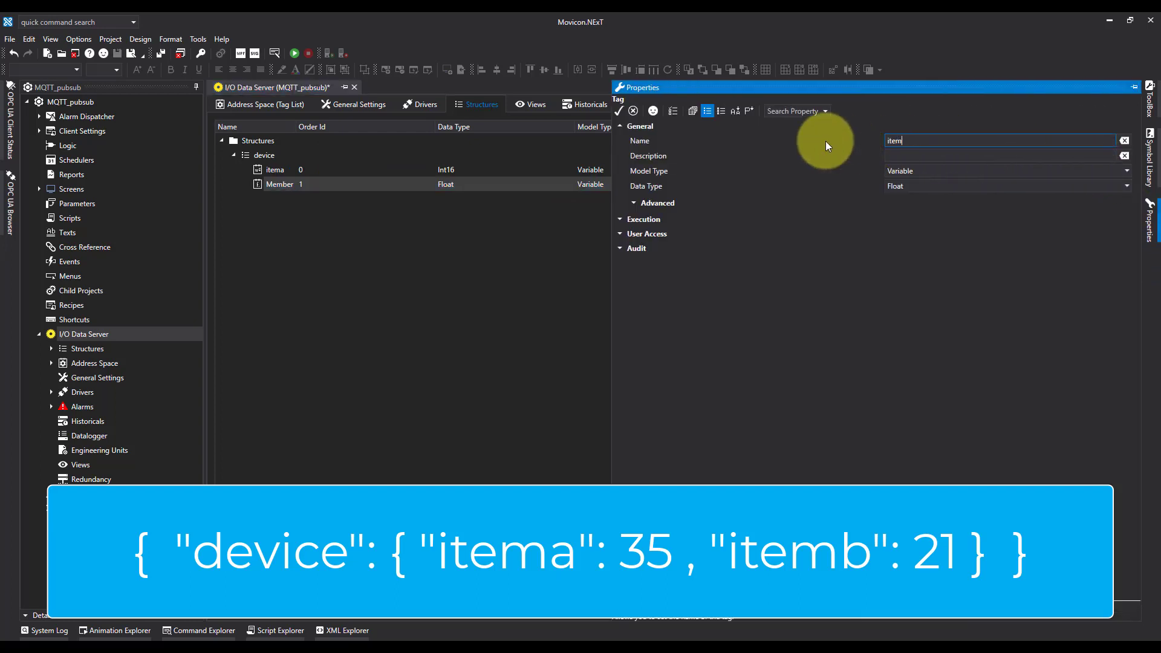
text(b)
click(924, 185)
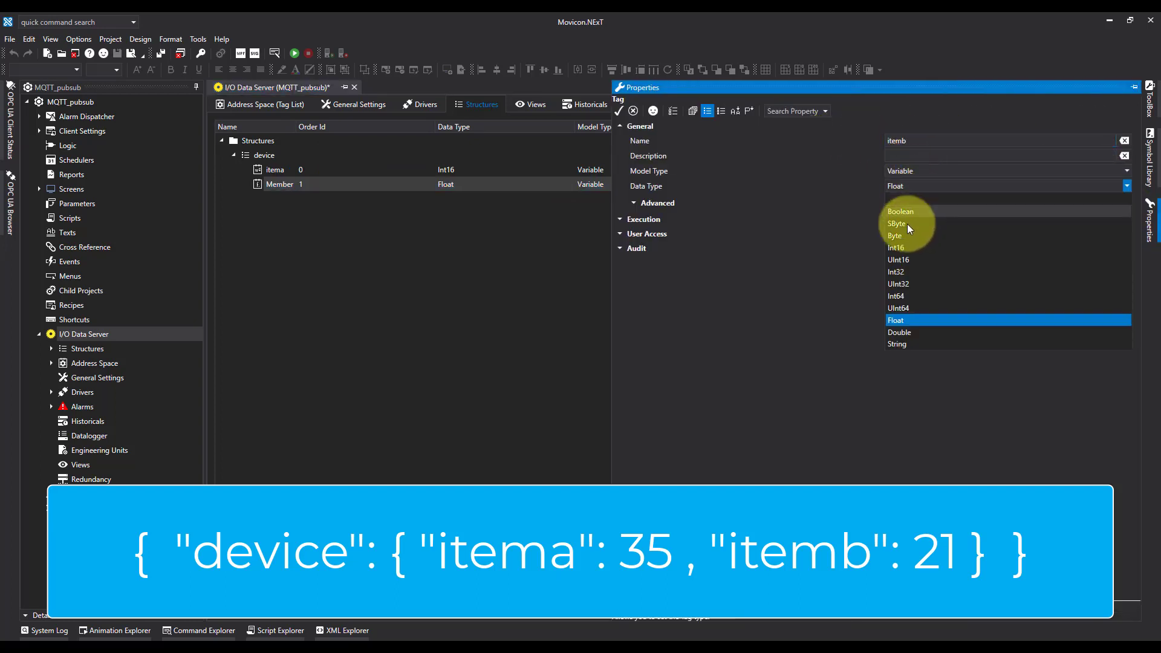
click(897, 250)
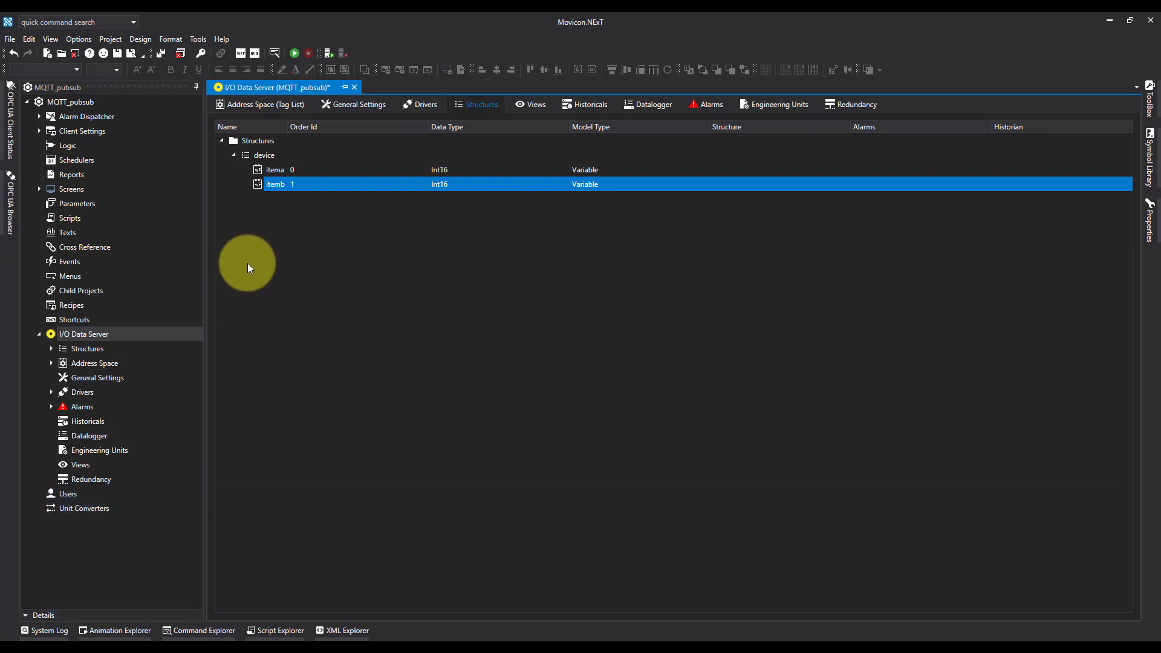
Step: Add a new structure named MQTT_msg
right_click(254, 225)
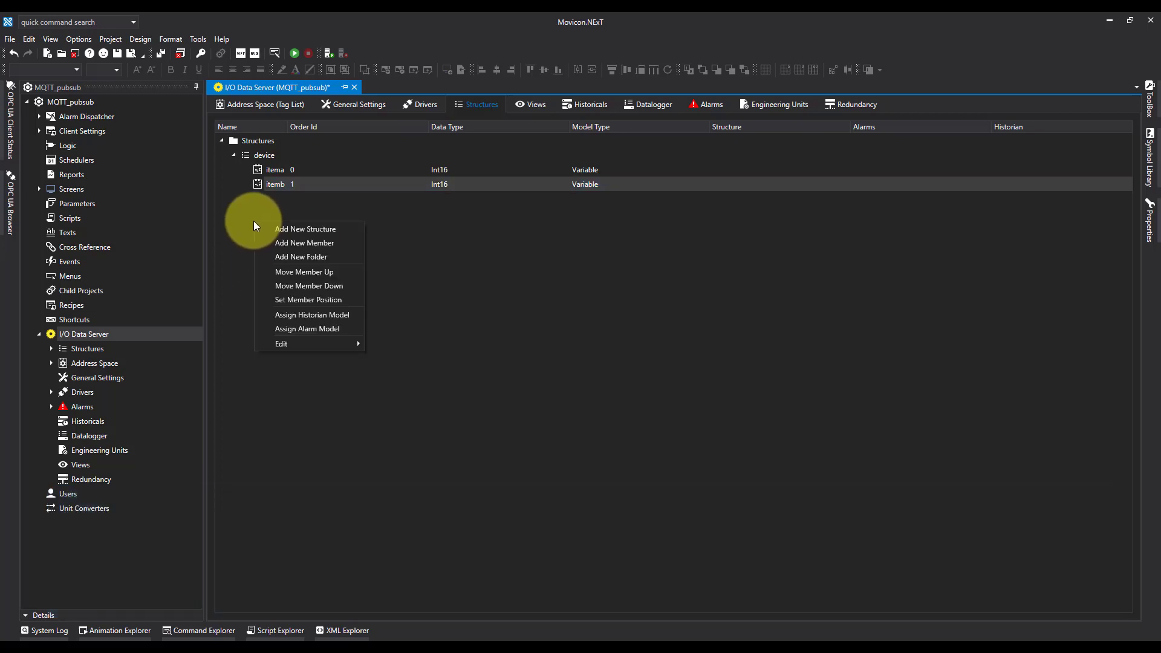
click(282, 229)
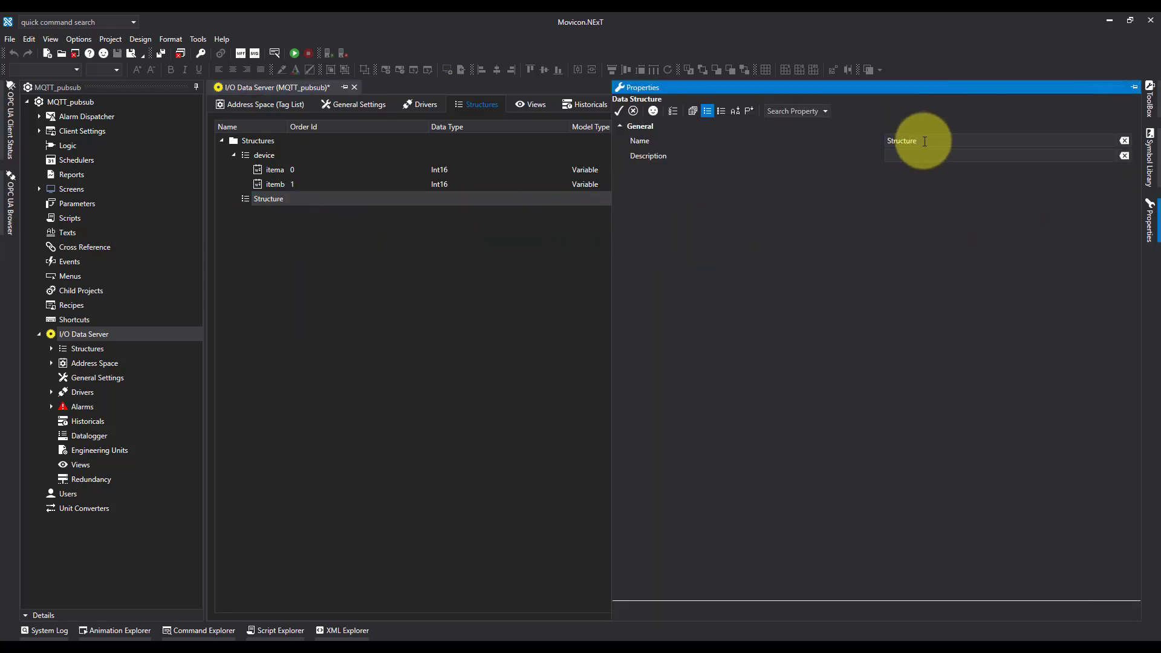
click(920, 141)
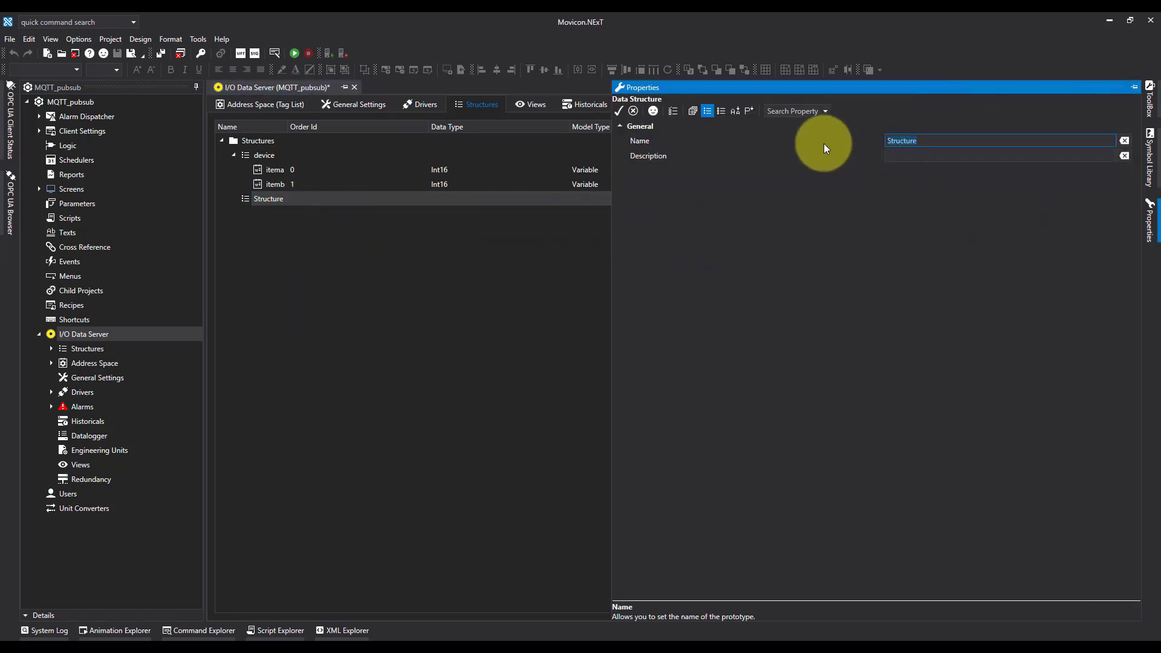
text(MQTT_msg)
click(619, 112)
Step: Give MQTT_msg a Structure-type member named device based on the device structure
right_click(271, 198)
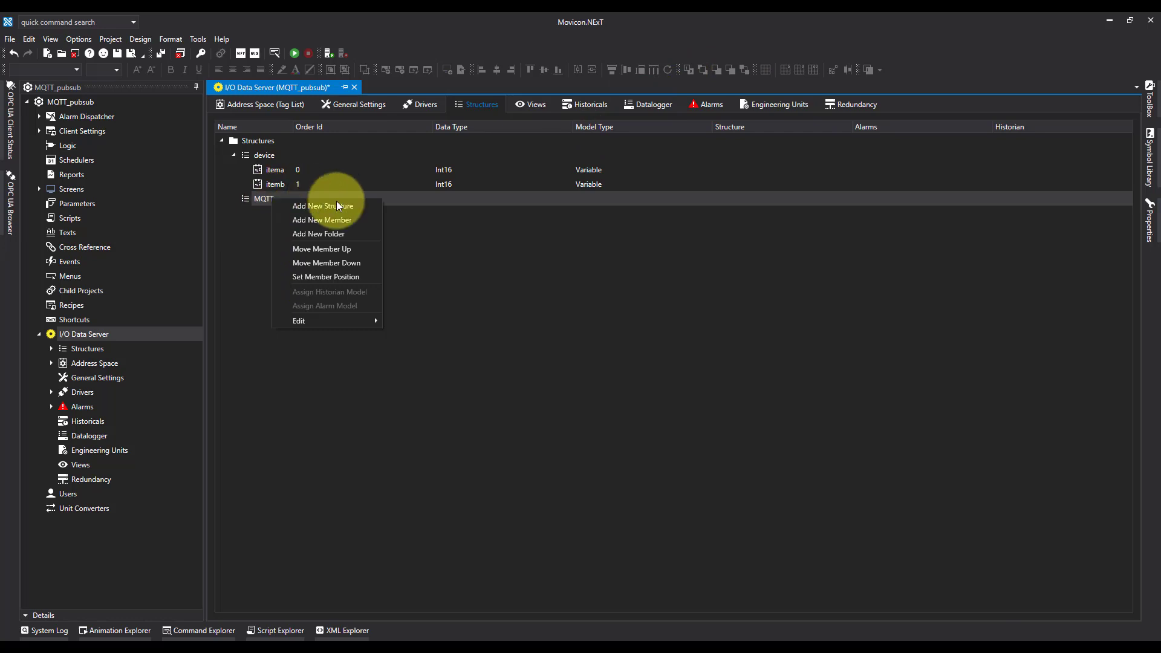
click(338, 222)
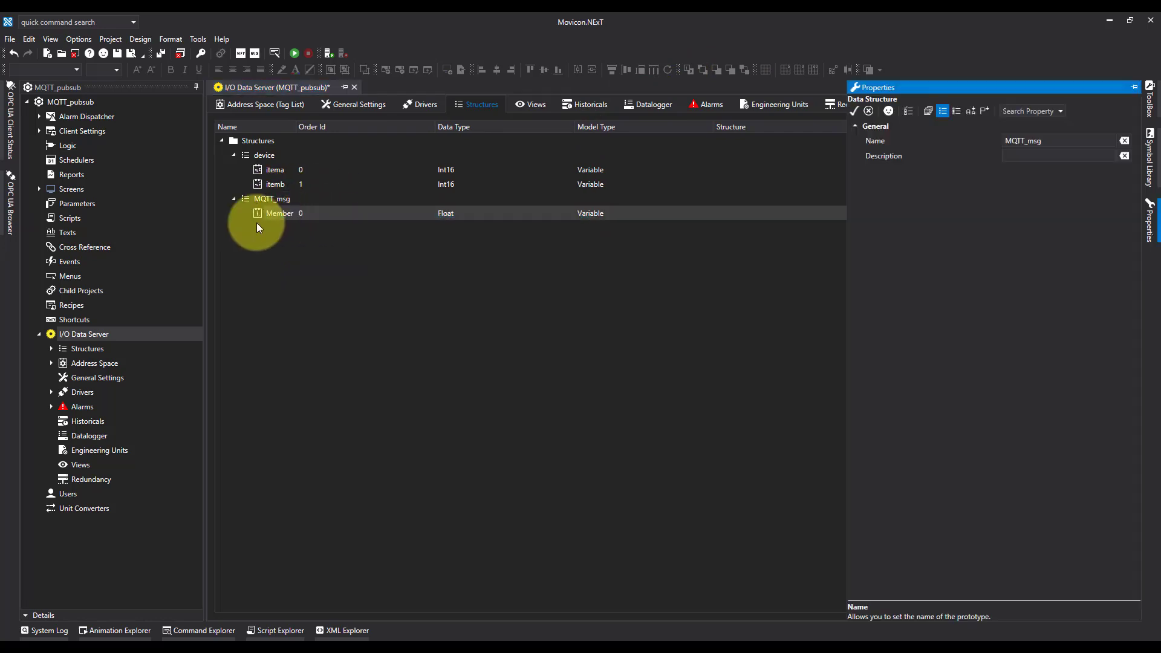
click(919, 170)
click(915, 220)
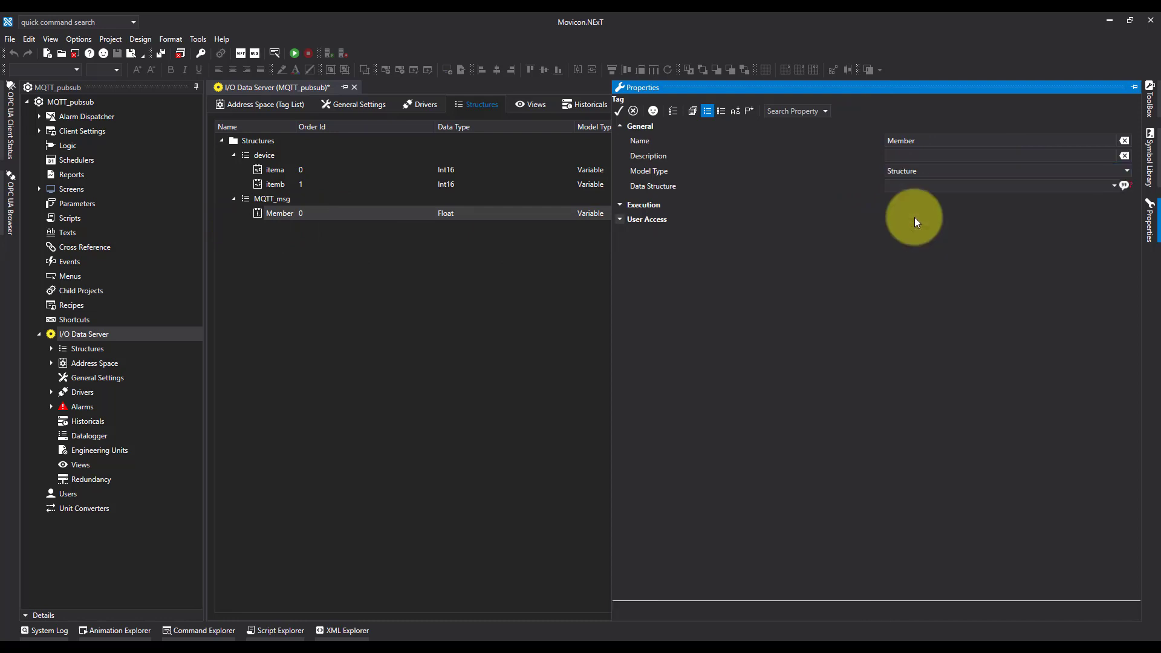
click(1113, 185)
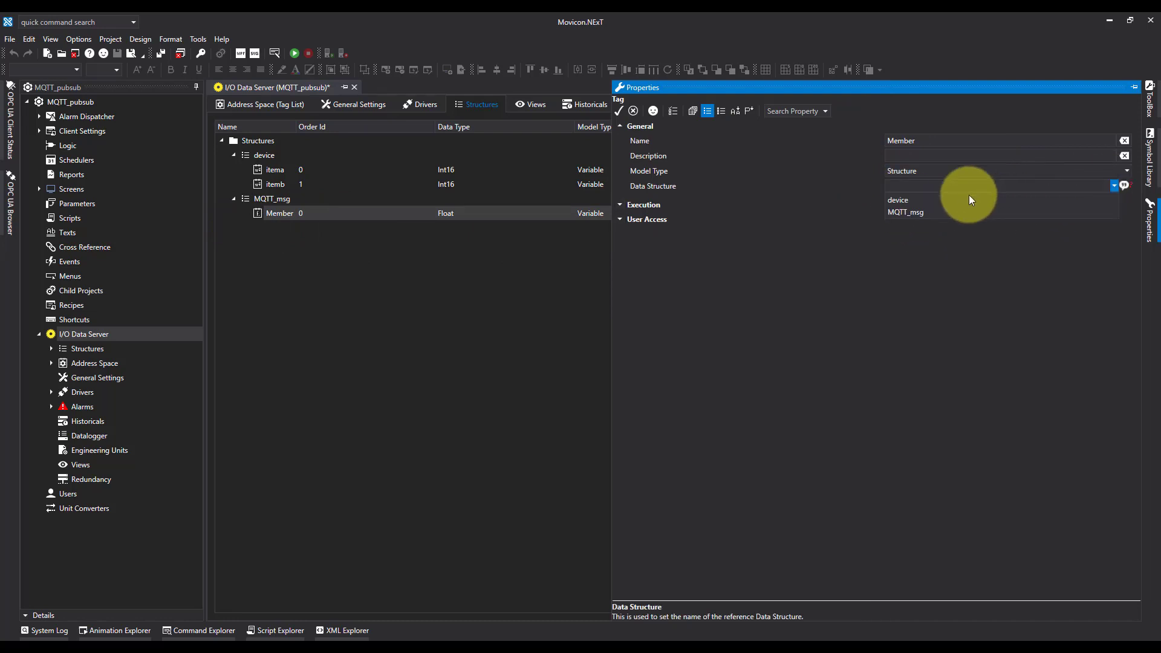
click(909, 199)
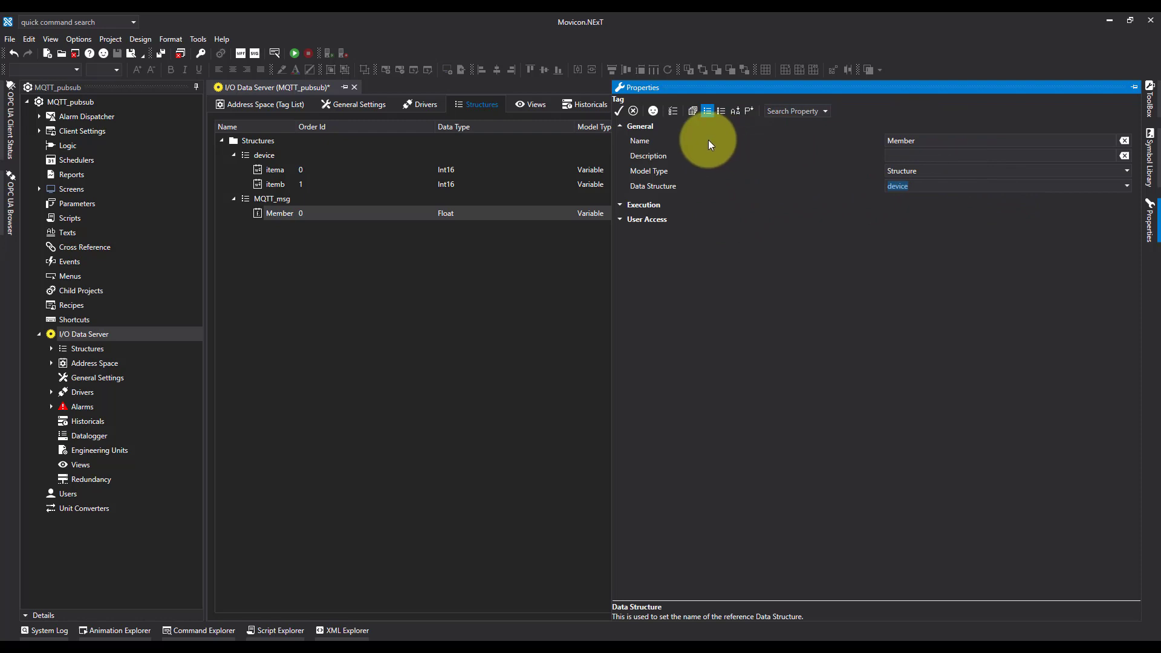
click(916, 141)
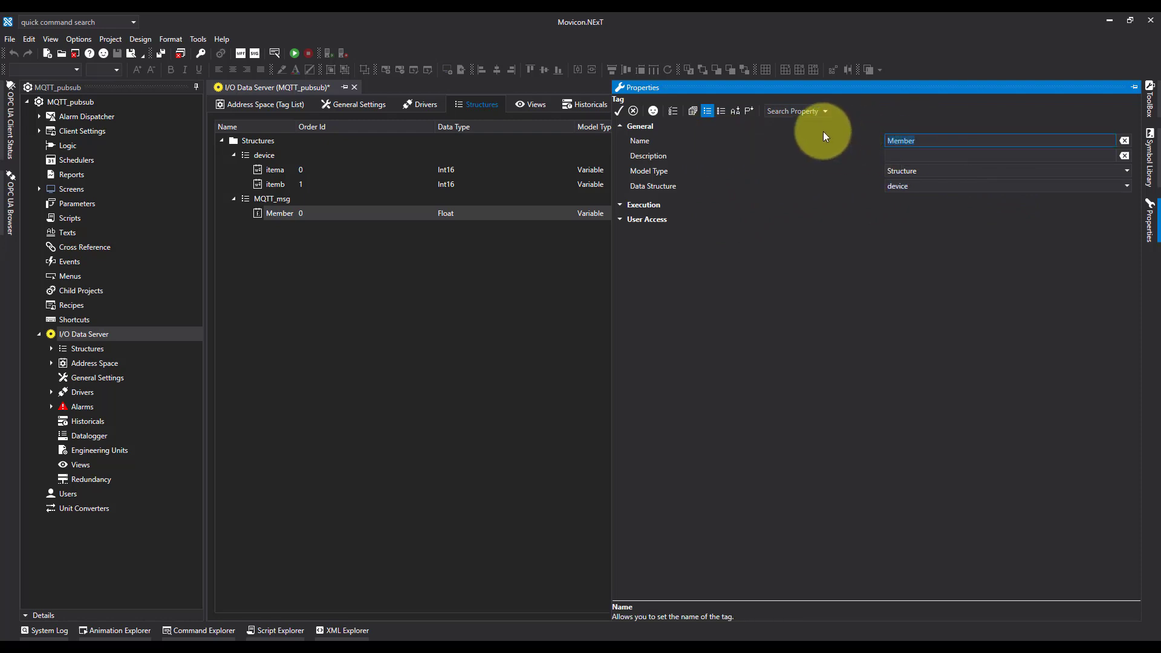
text(device)
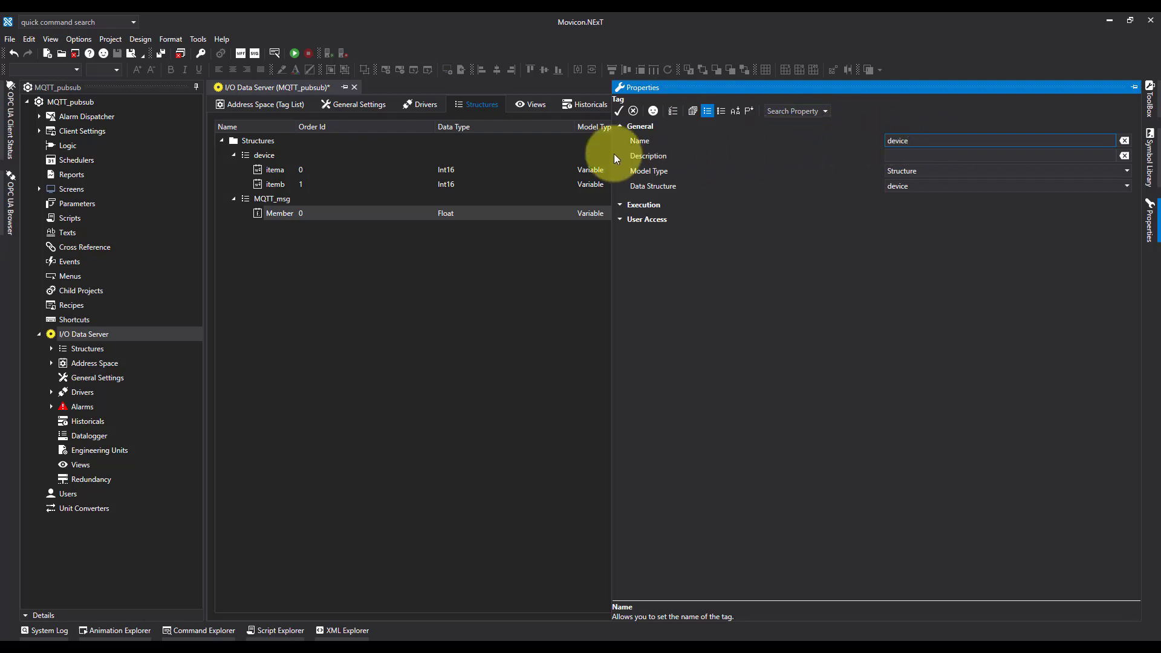
click(618, 110)
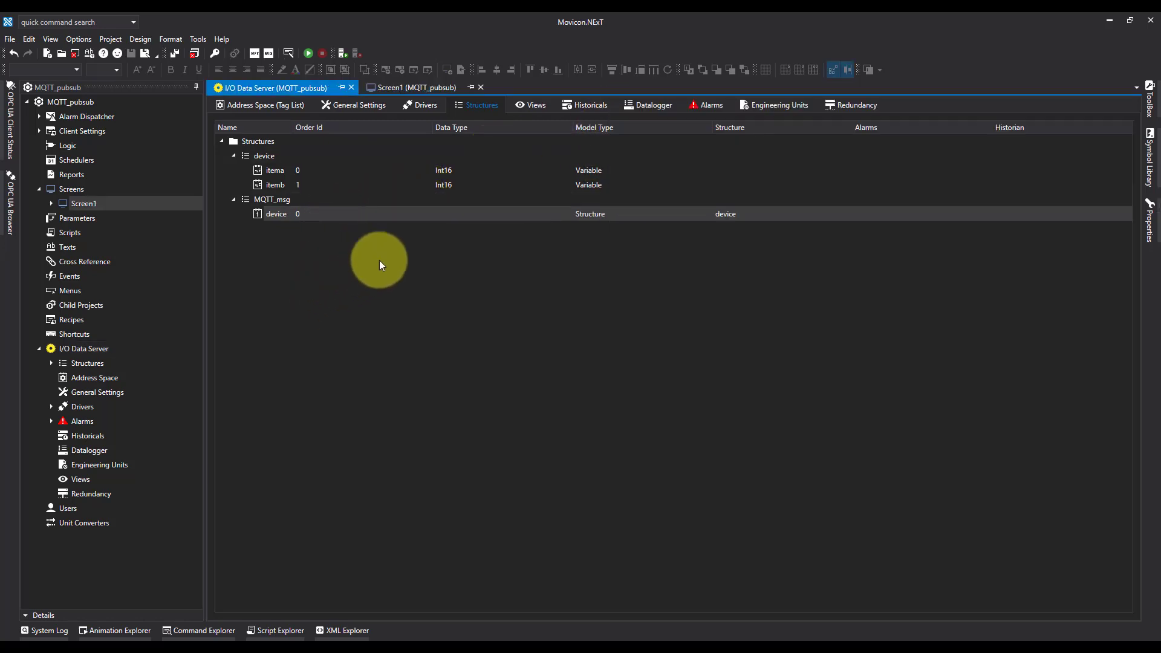
Step: Add an Address Space tag named MQTT1 of Structure type MQTT_msg and expand its Execution settings
click(255, 104)
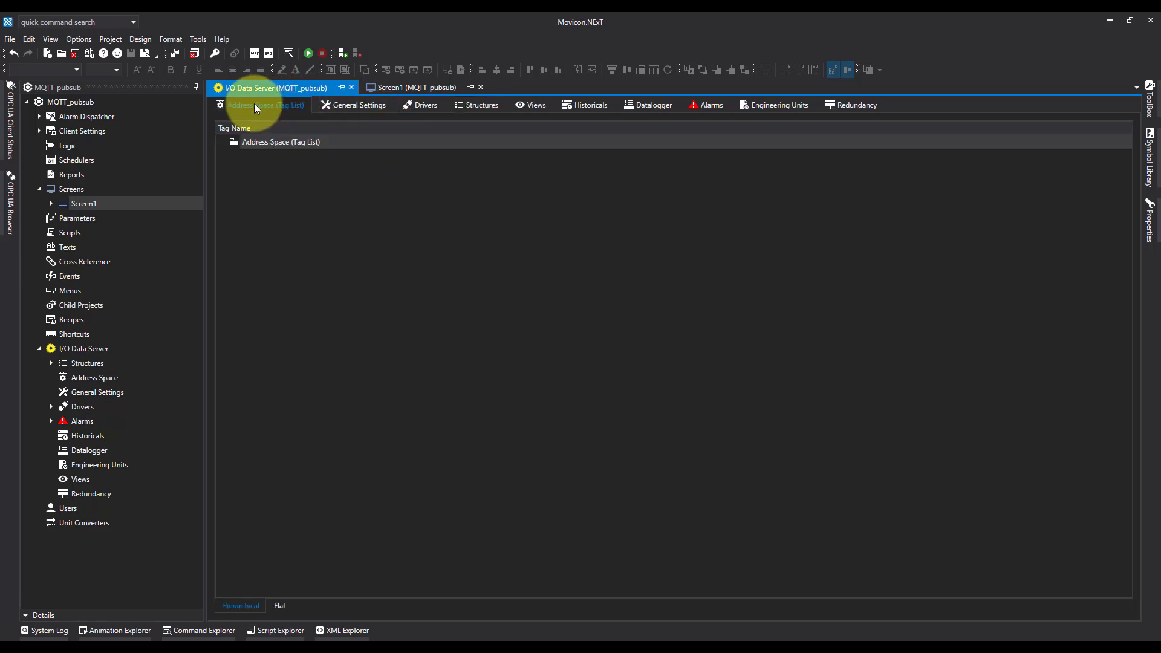
right_click(271, 162)
click(328, 170)
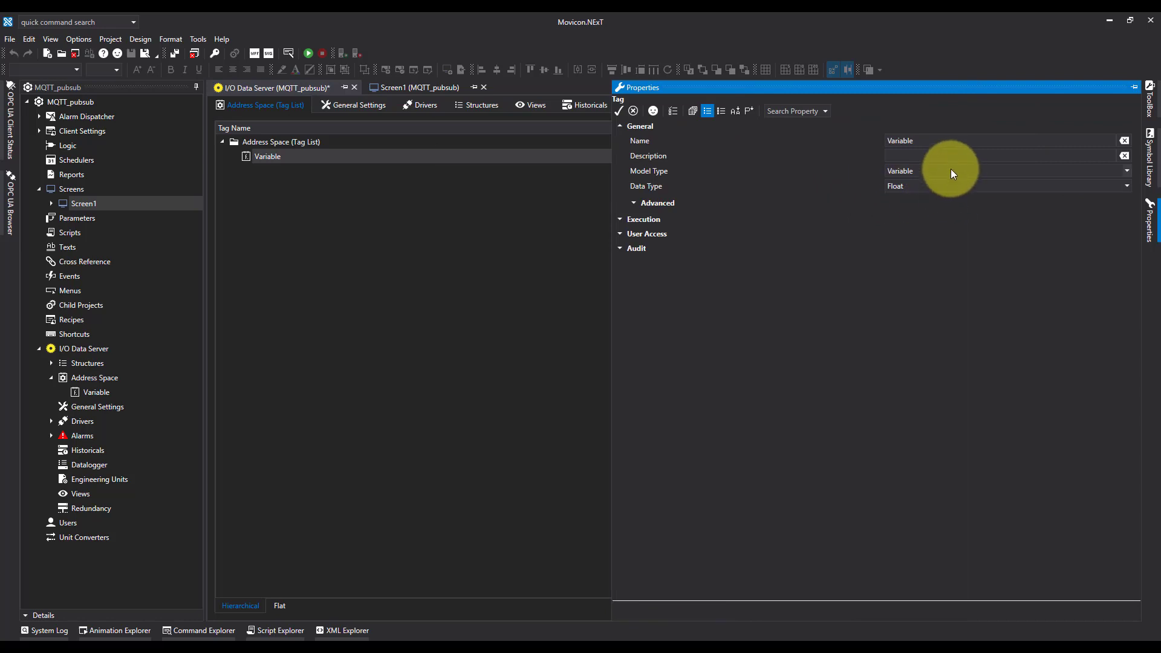
click(950, 169)
click(911, 220)
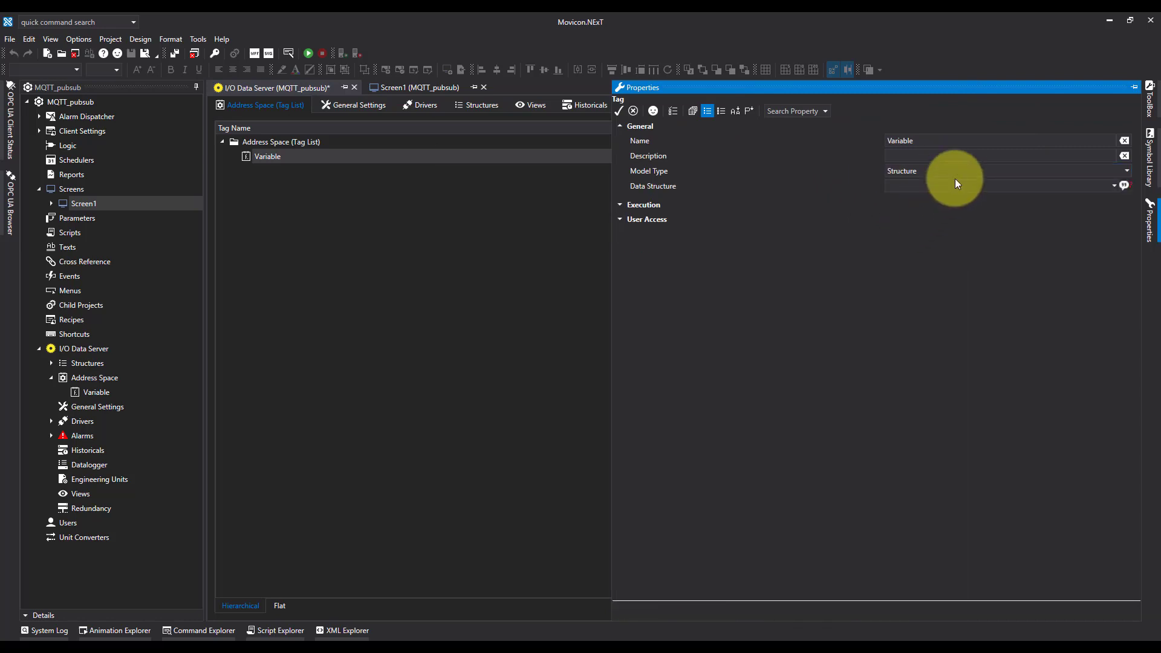
click(1114, 186)
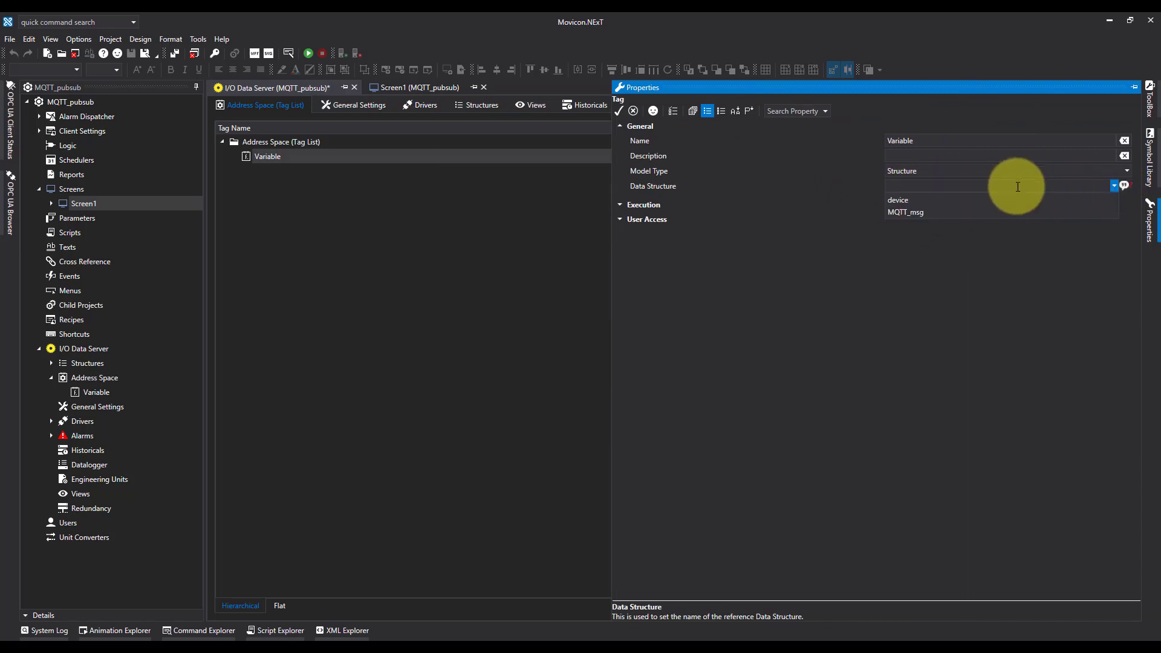
click(918, 212)
click(914, 140)
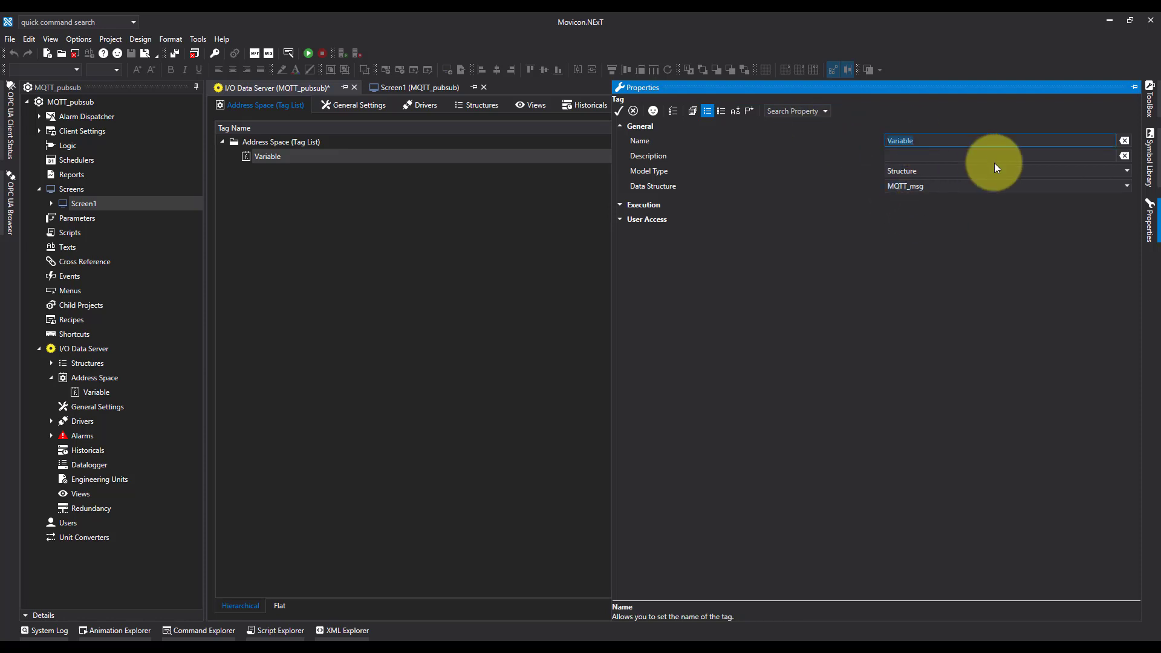
text(MQTT1)
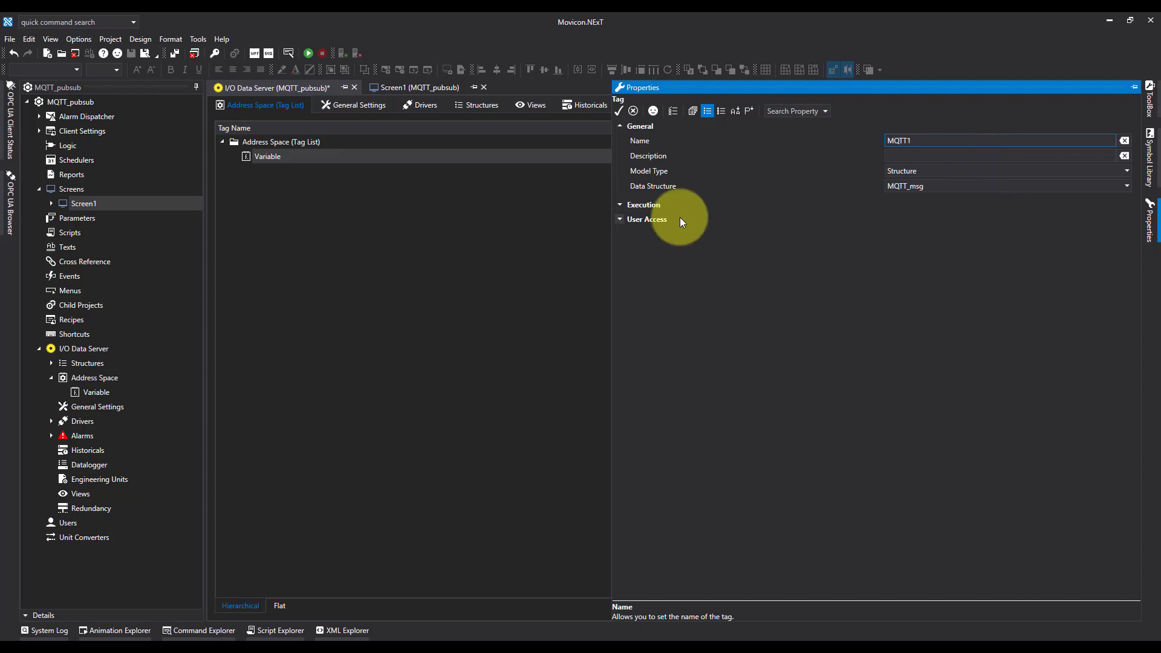
click(620, 205)
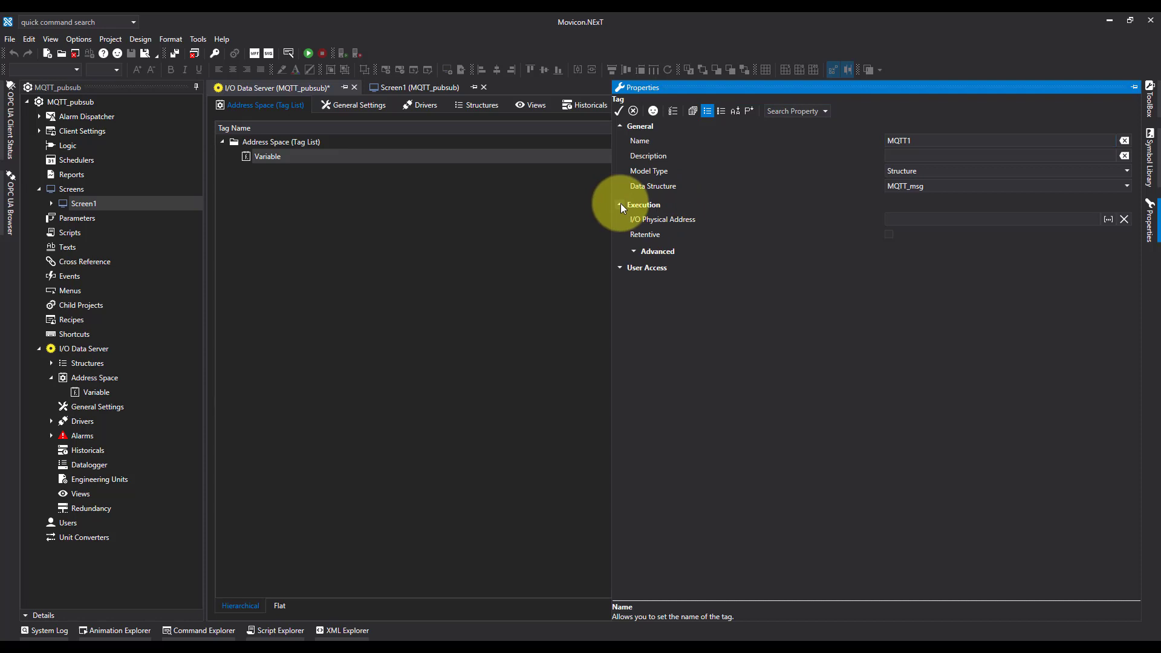
Step: Set MQTT1's I/O Physical Address to topic 'test' on the MQTT Client's Station0
click(1108, 219)
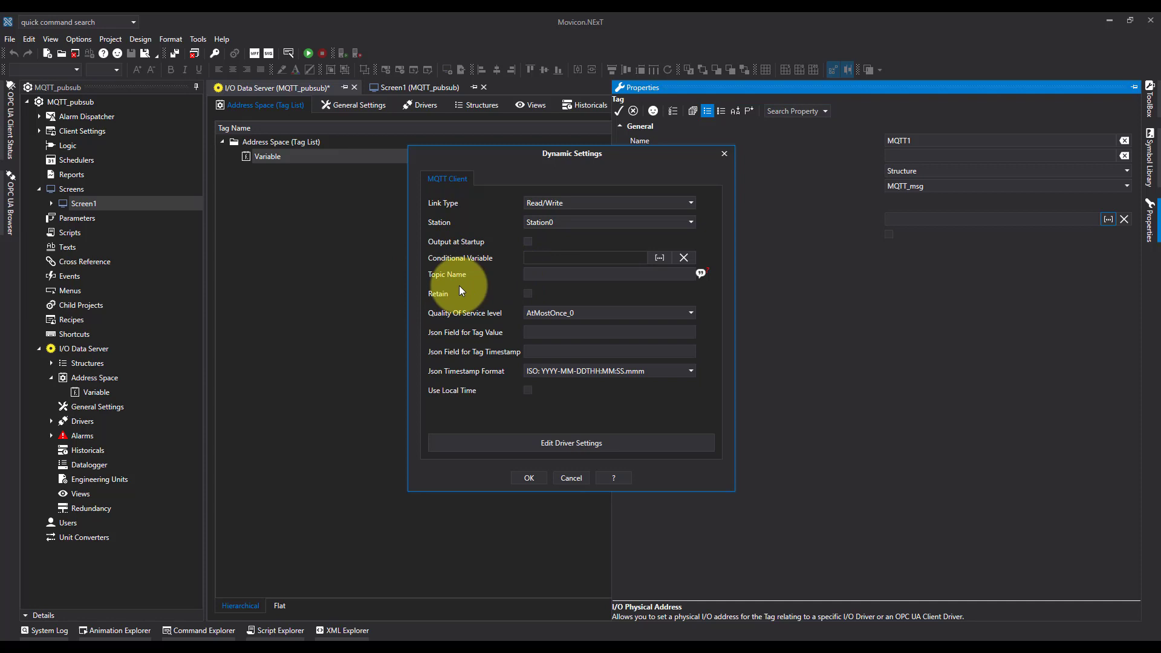
click(558, 277)
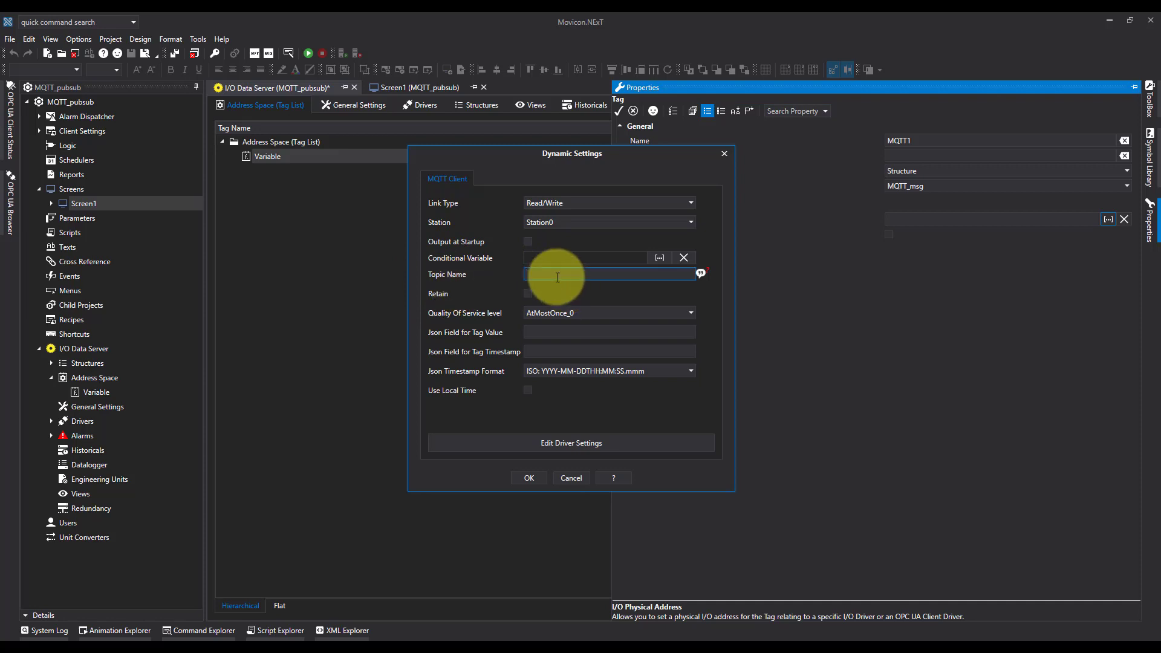
text(test)
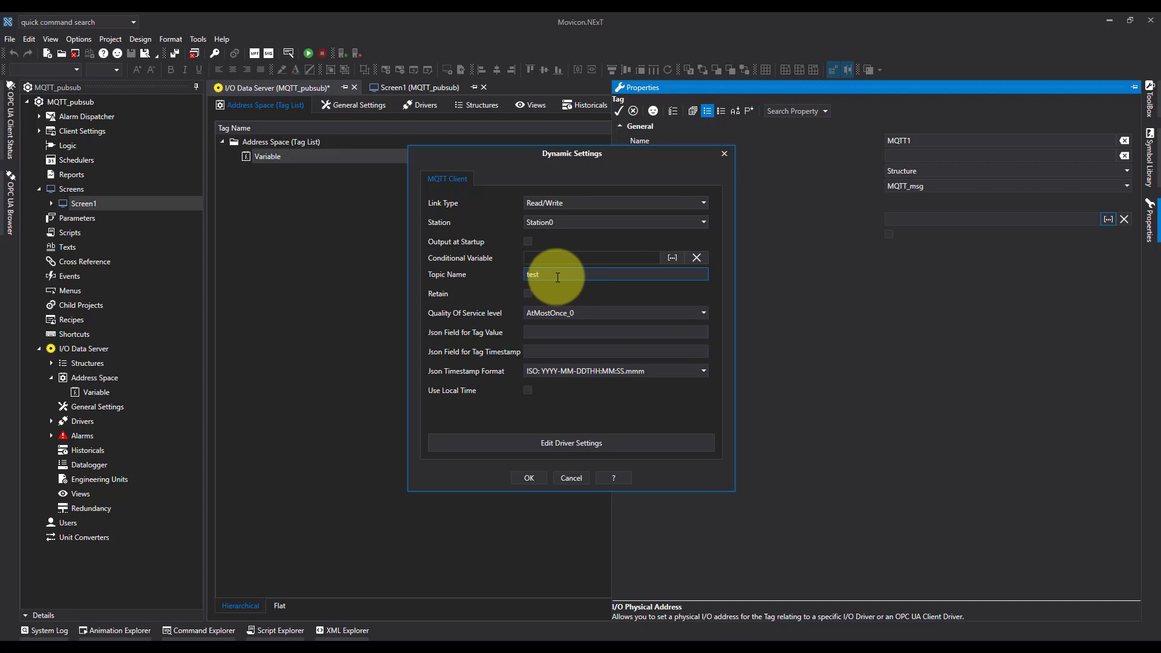
click(526, 478)
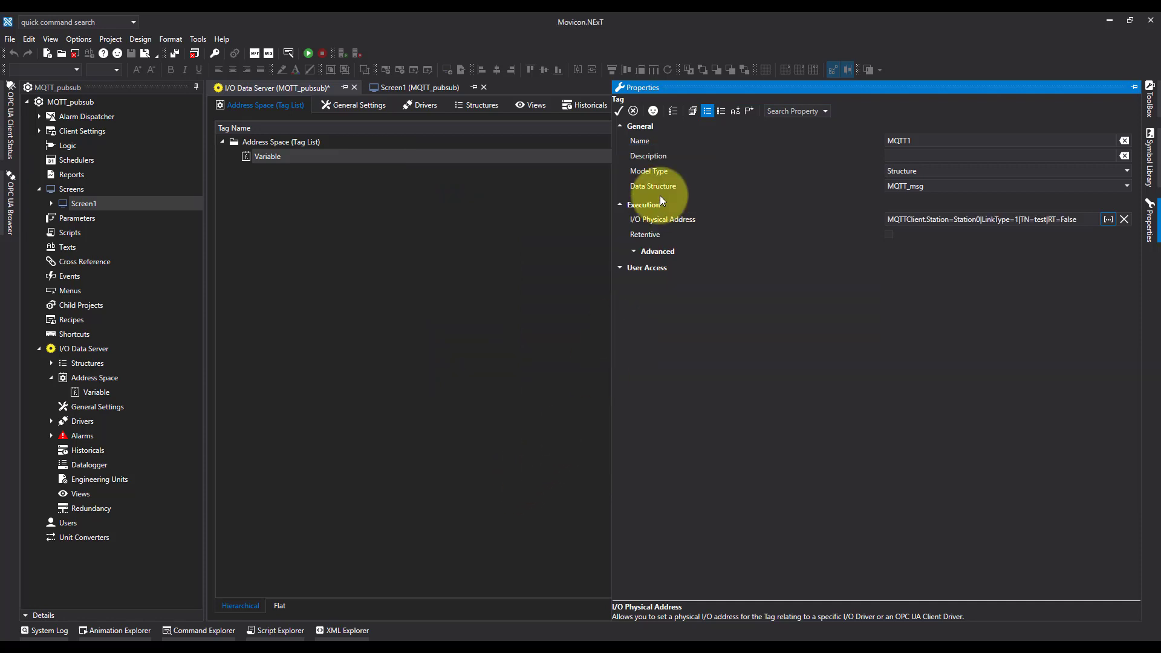
Step: Apply the MQTT1 tag and expand it to reveal device's itema and itemb members
click(619, 110)
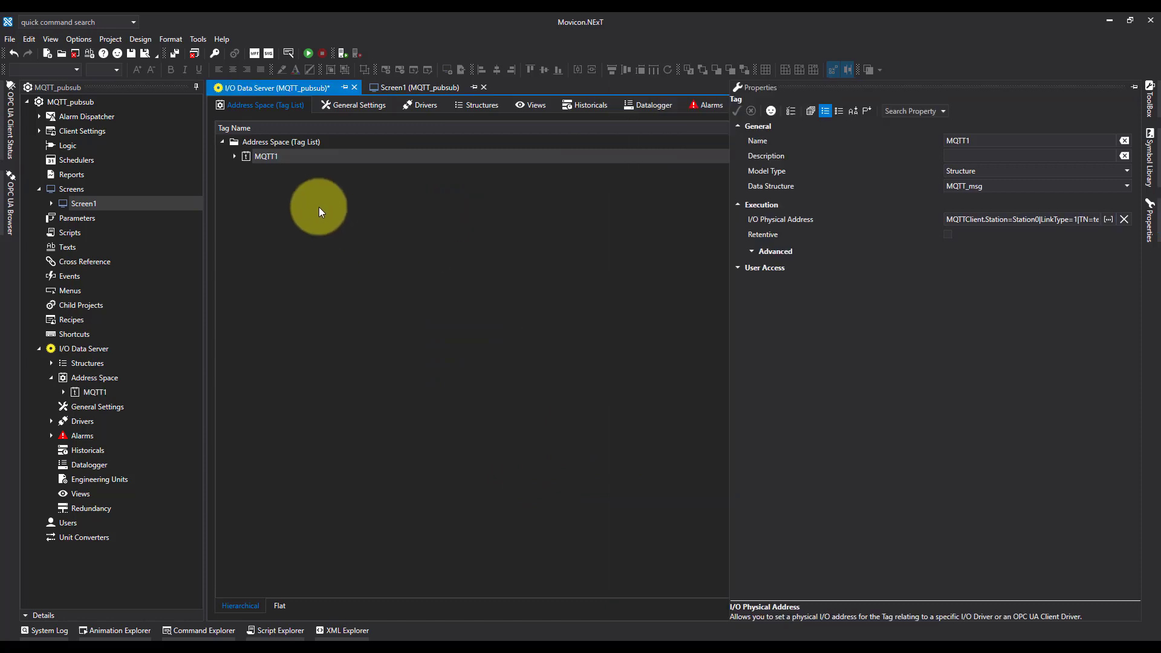
click(234, 156)
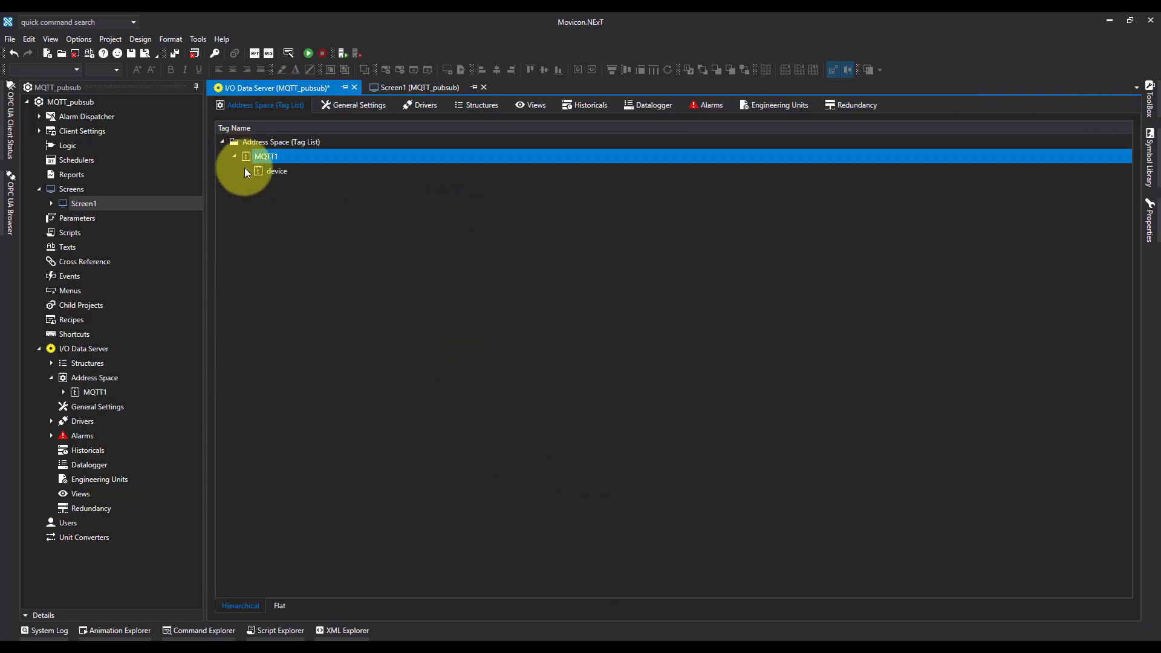
click(247, 171)
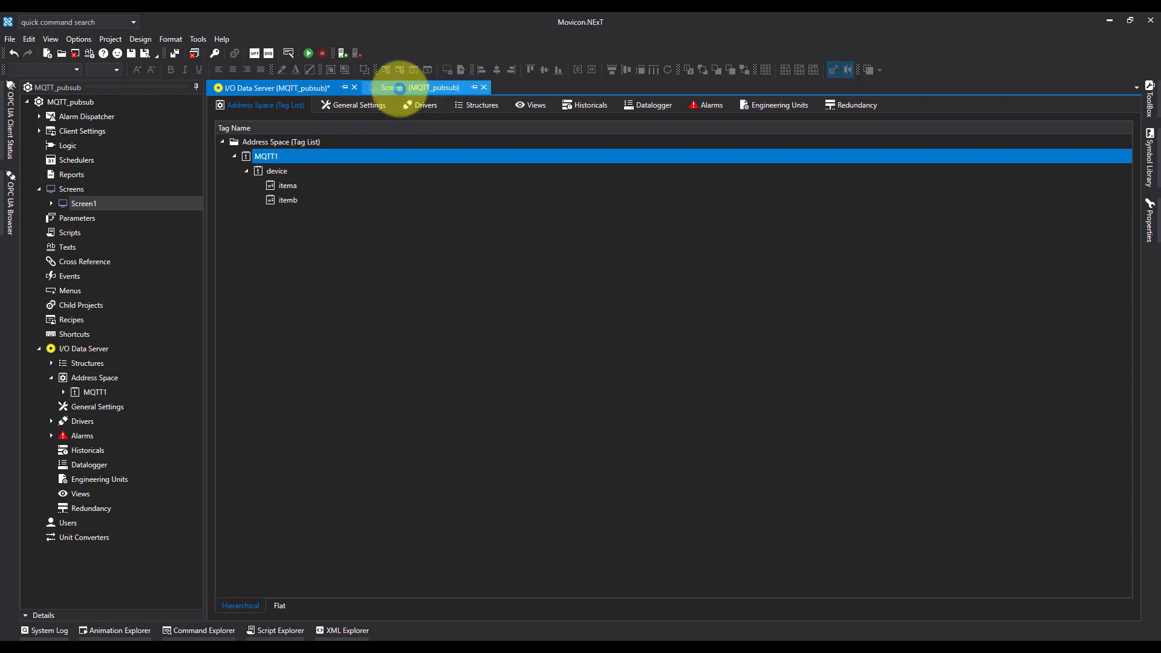
Step: Bind itema and itemb to Screen1's Itema and Itemb value displays
click(399, 89)
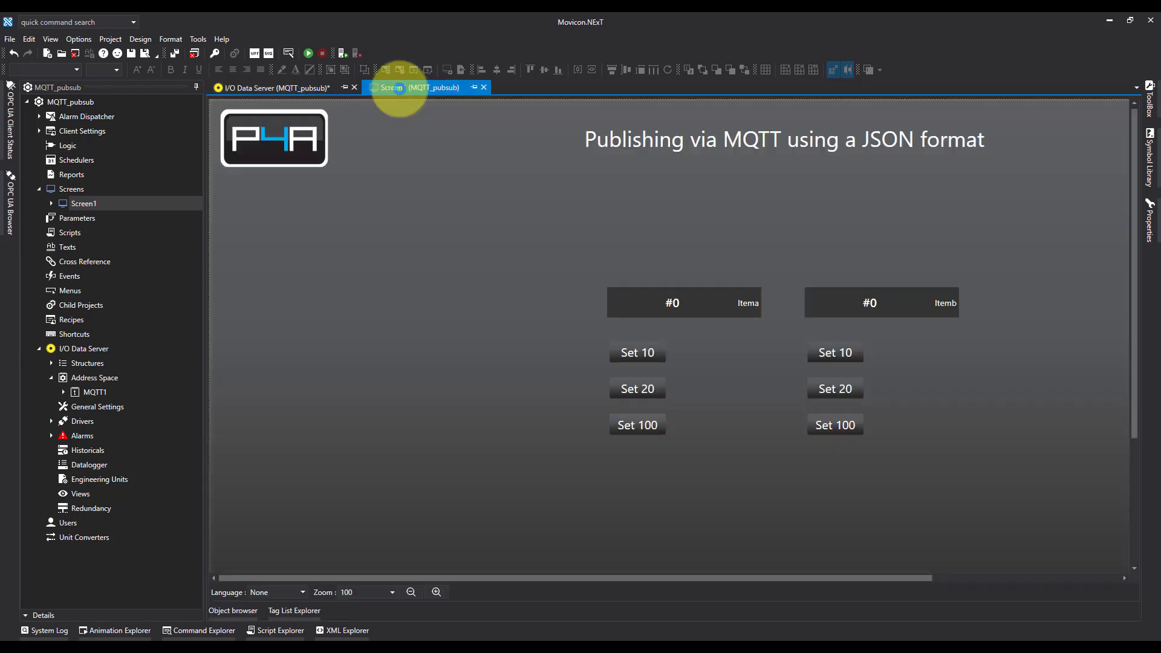
click(62, 393)
click(76, 406)
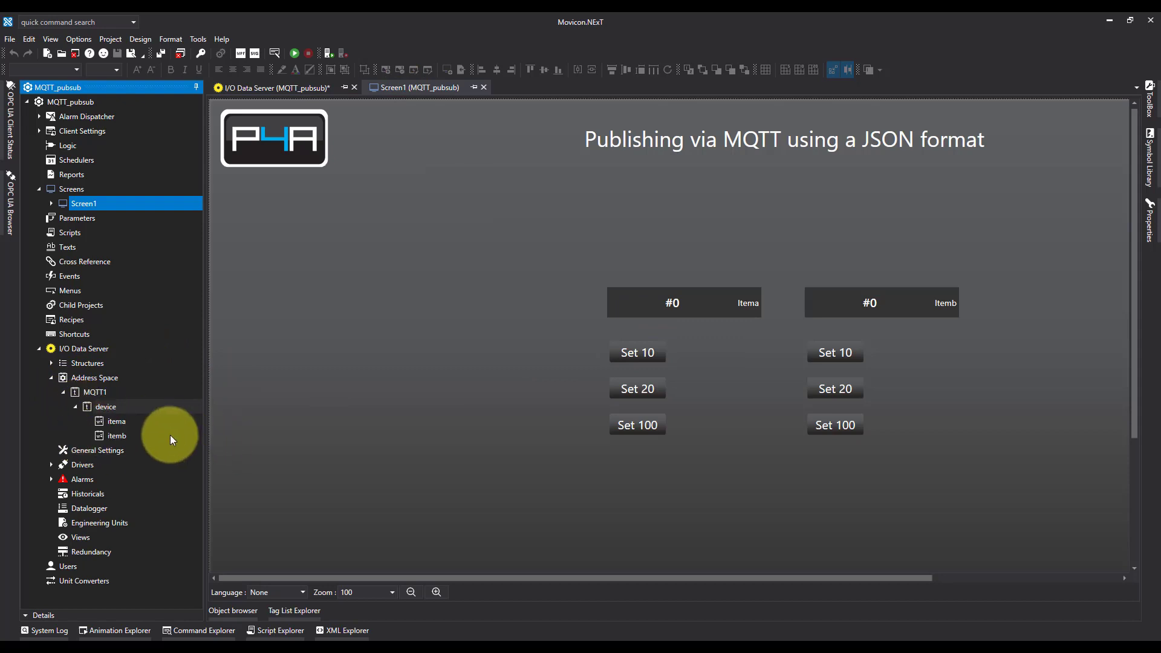
click(117, 421)
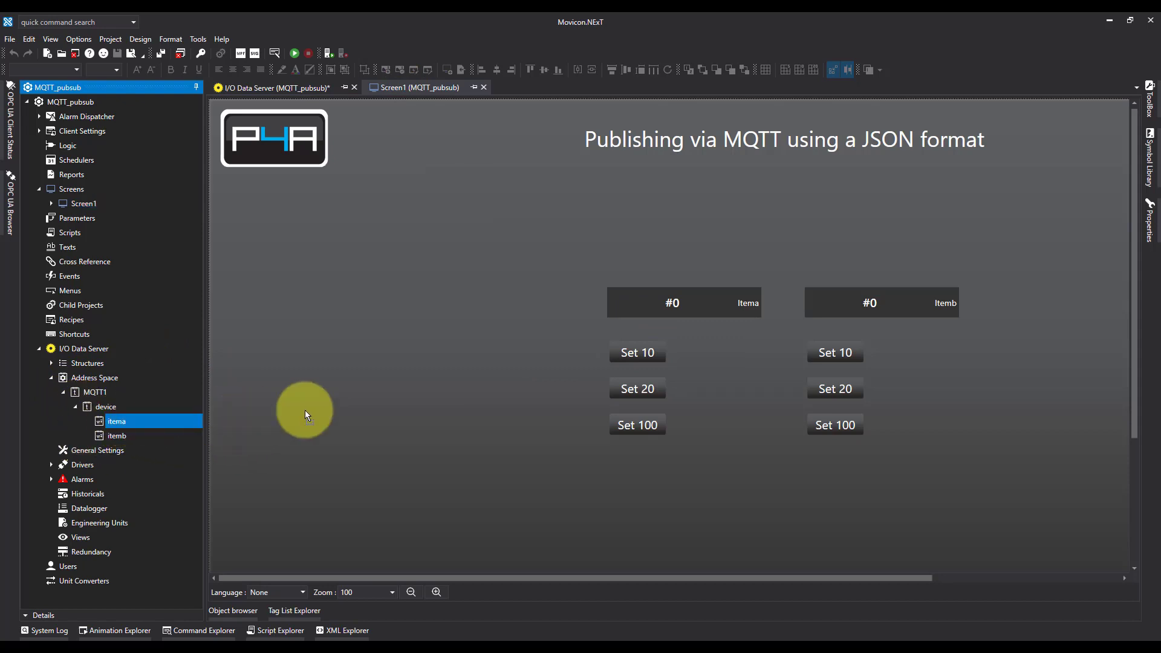
click(672, 306)
drag(117, 437, 853, 301)
Step: Publish the JSON payload itema 35, itemb 21 to topic test and check the runtime displays
click(629, 354)
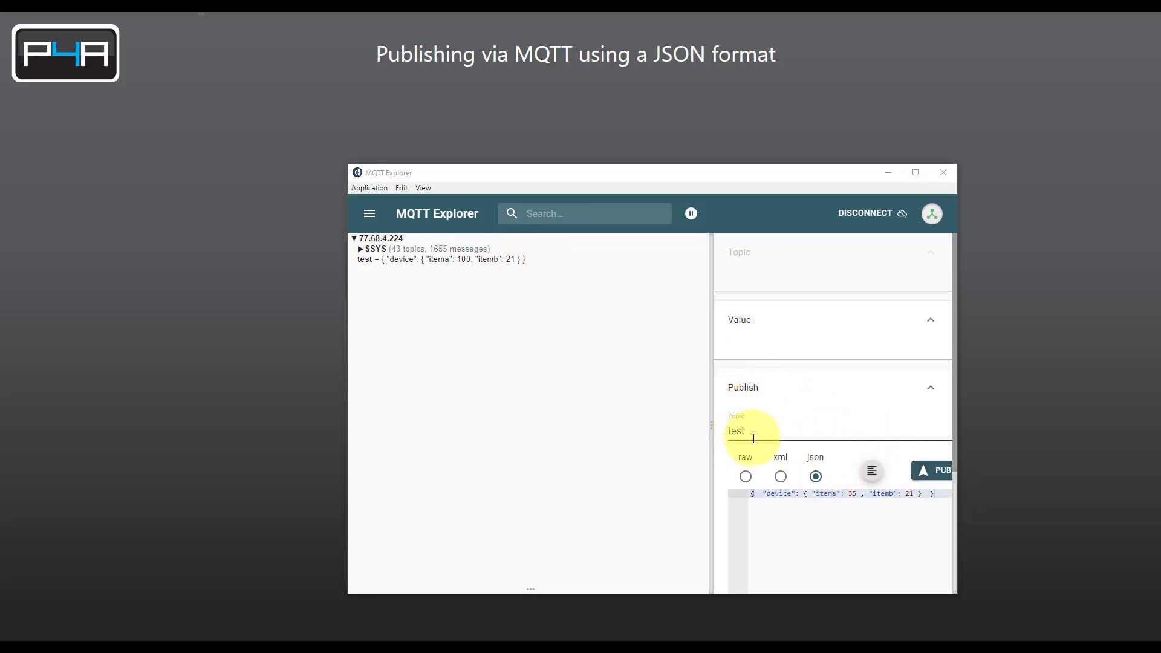
click(935, 470)
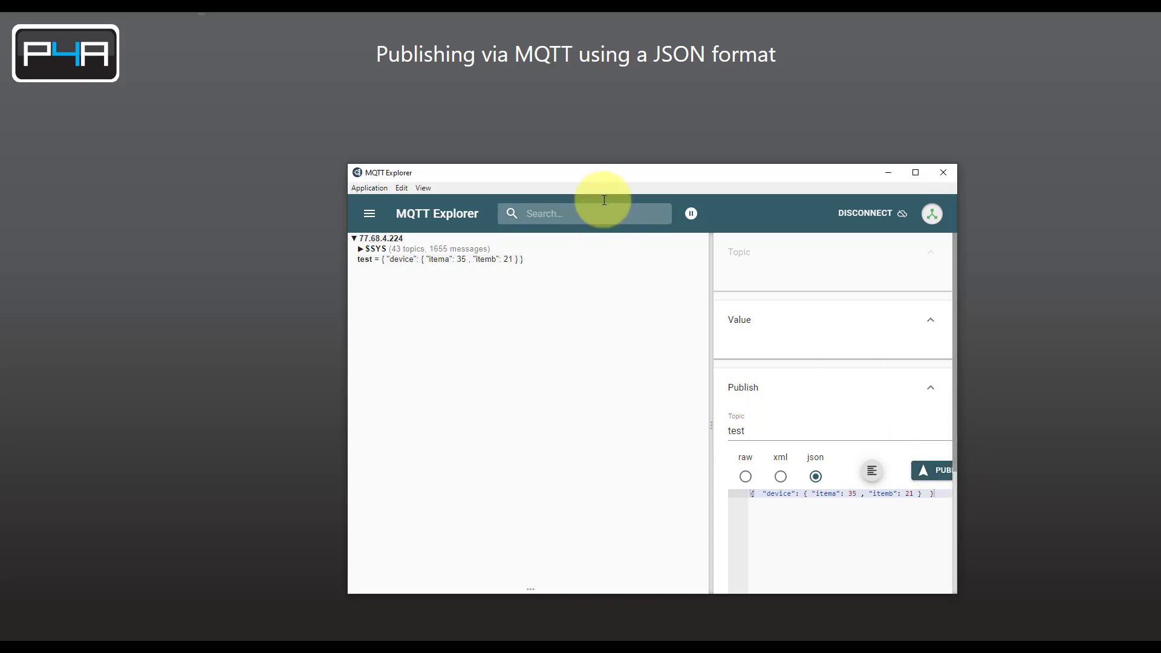
drag(592, 176, 616, 274)
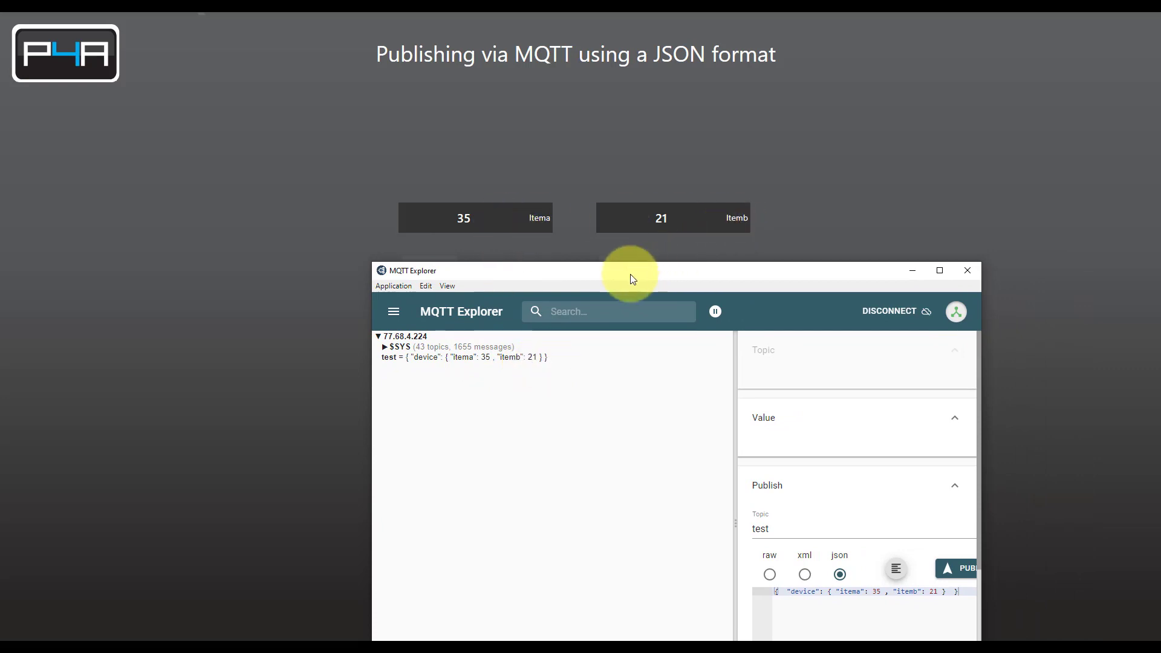
Step: Enter 50 as the Itema value and check itema on the test topic in MQTT Explorer
drag(629, 272, 575, 292)
drag(489, 218, 401, 217)
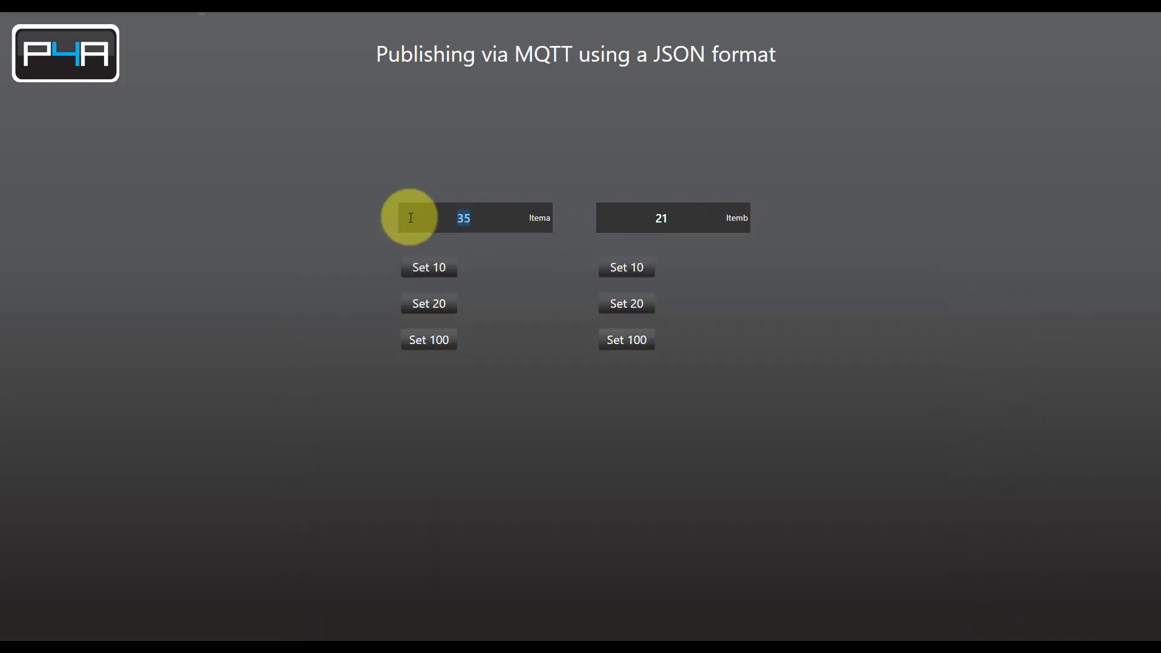
text(50)
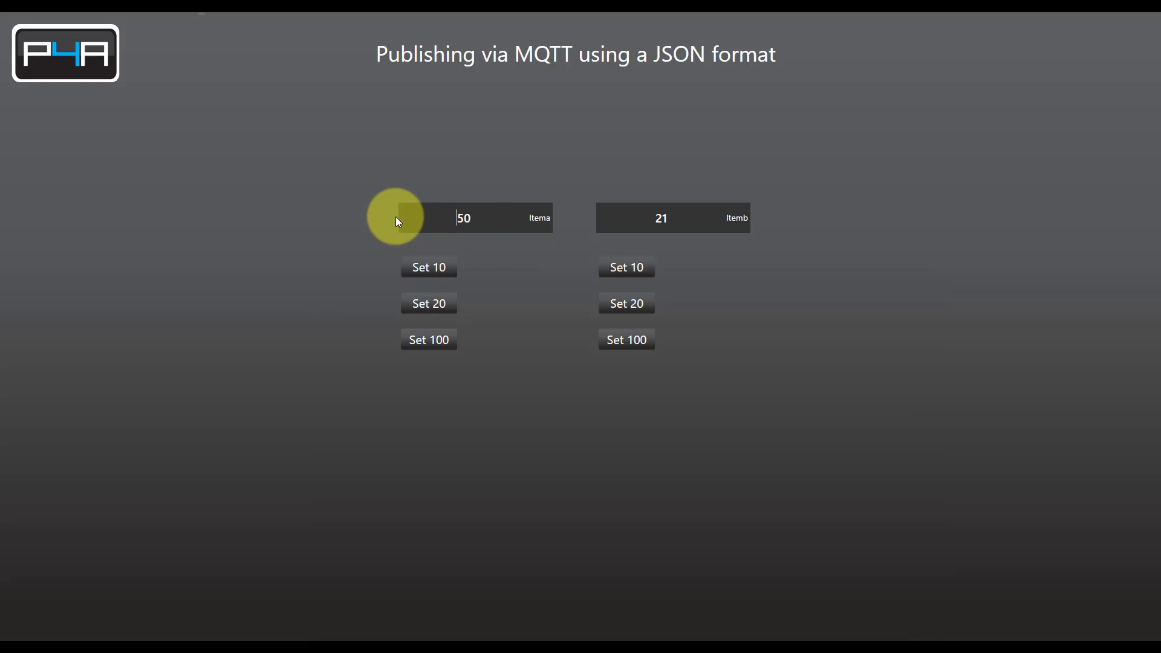
key(alt+Tab)
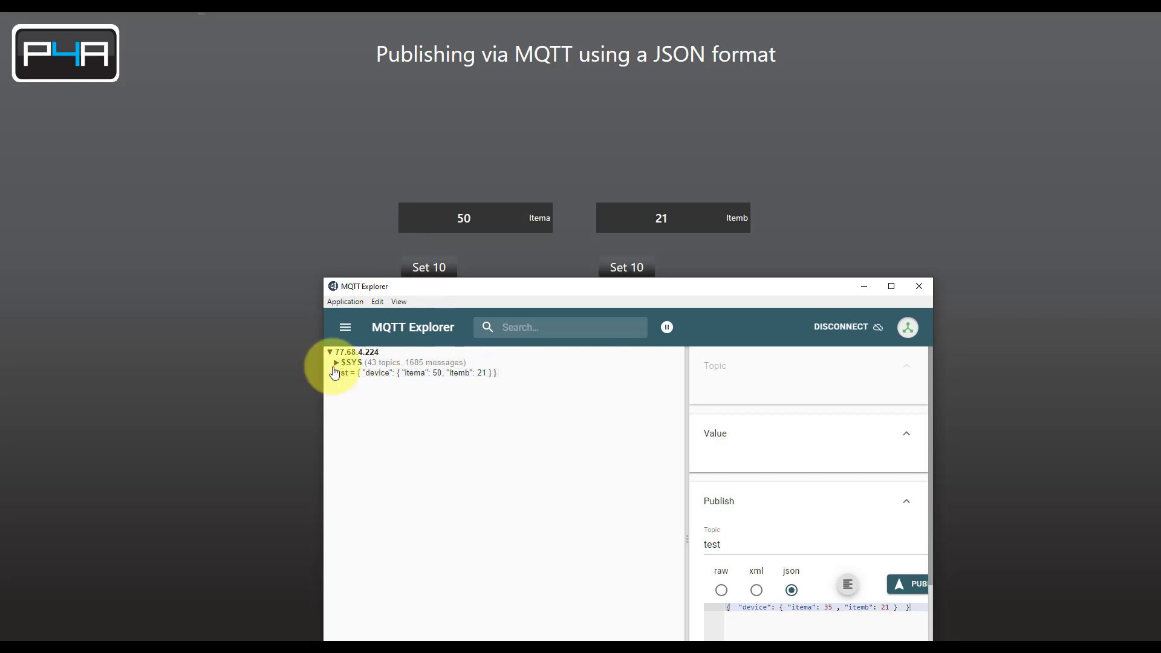
Step: Enter 27 as the Itemb value and confirm itemb updated in MQTT Explorer
double_click(683, 218)
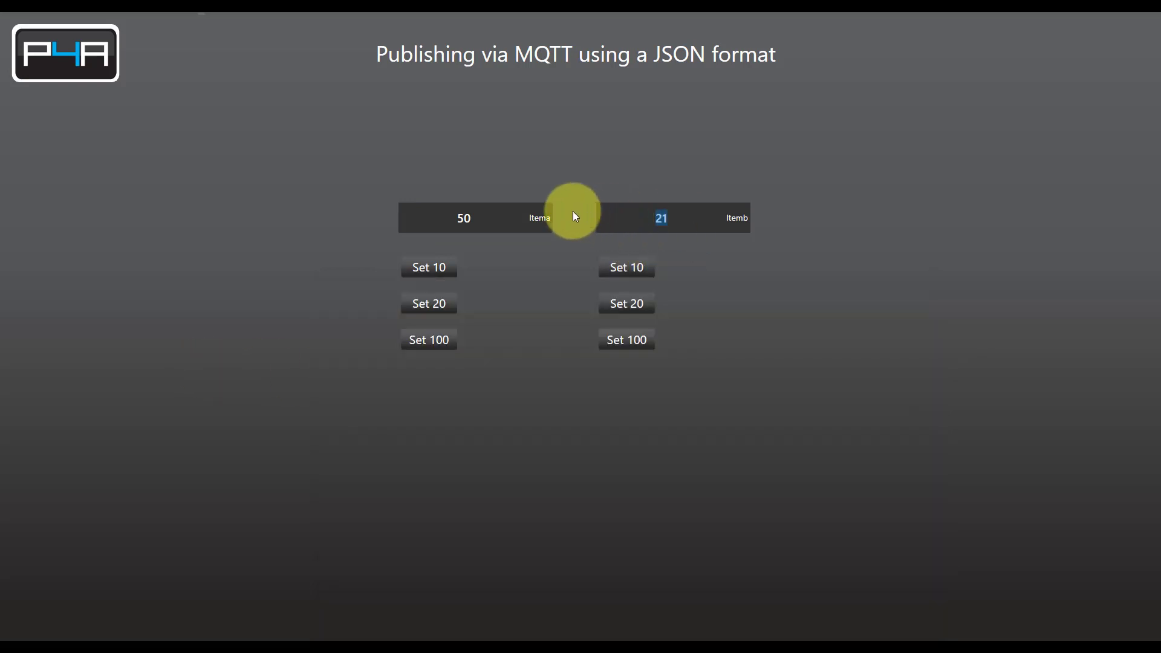
text(27)
key(alt+Tab)
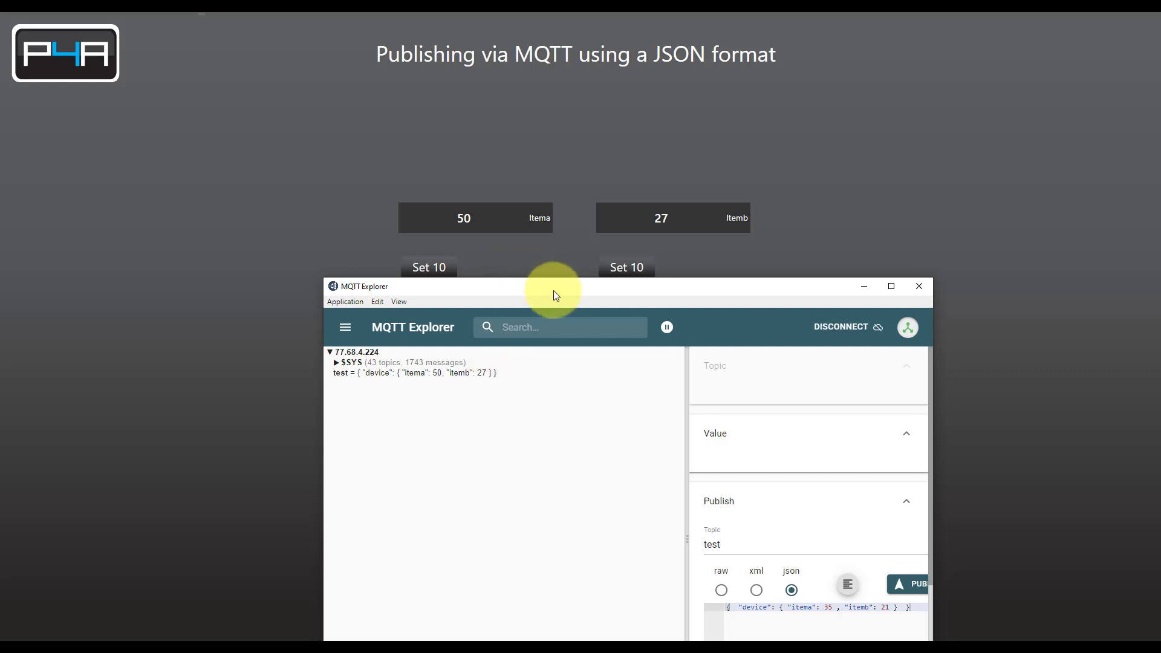
Step: Use the Set buttons to push both items to 100, then Itemb to 20 and Itema to 10, and verify in MQTT Explorer
drag(556, 295, 568, 381)
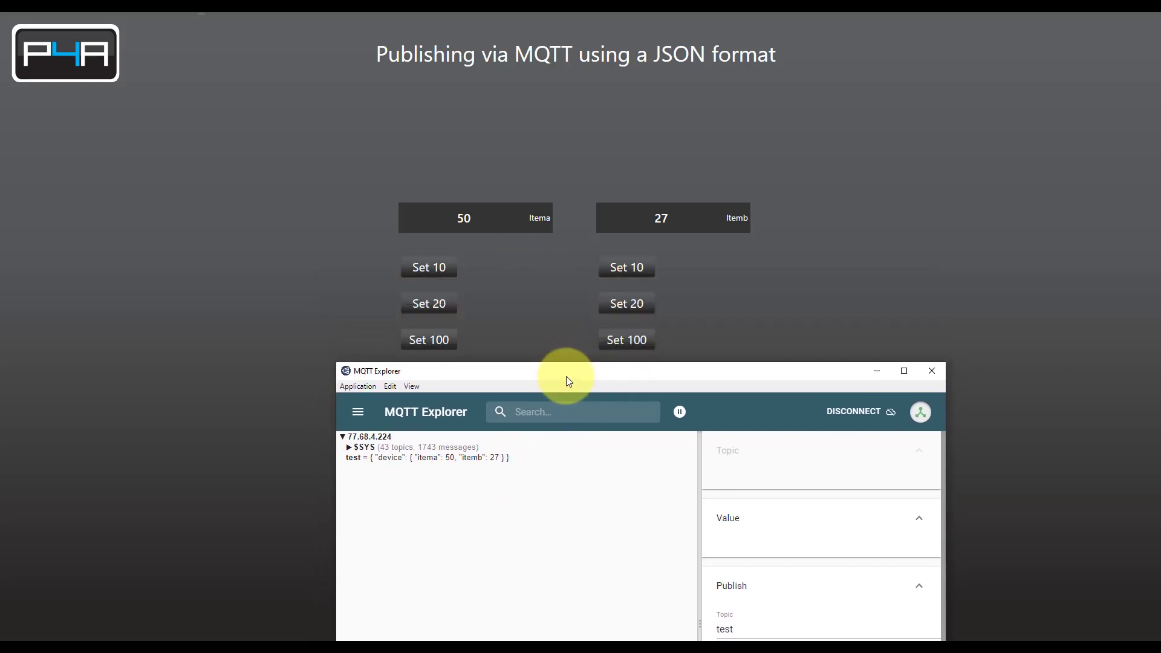
click(445, 341)
click(633, 338)
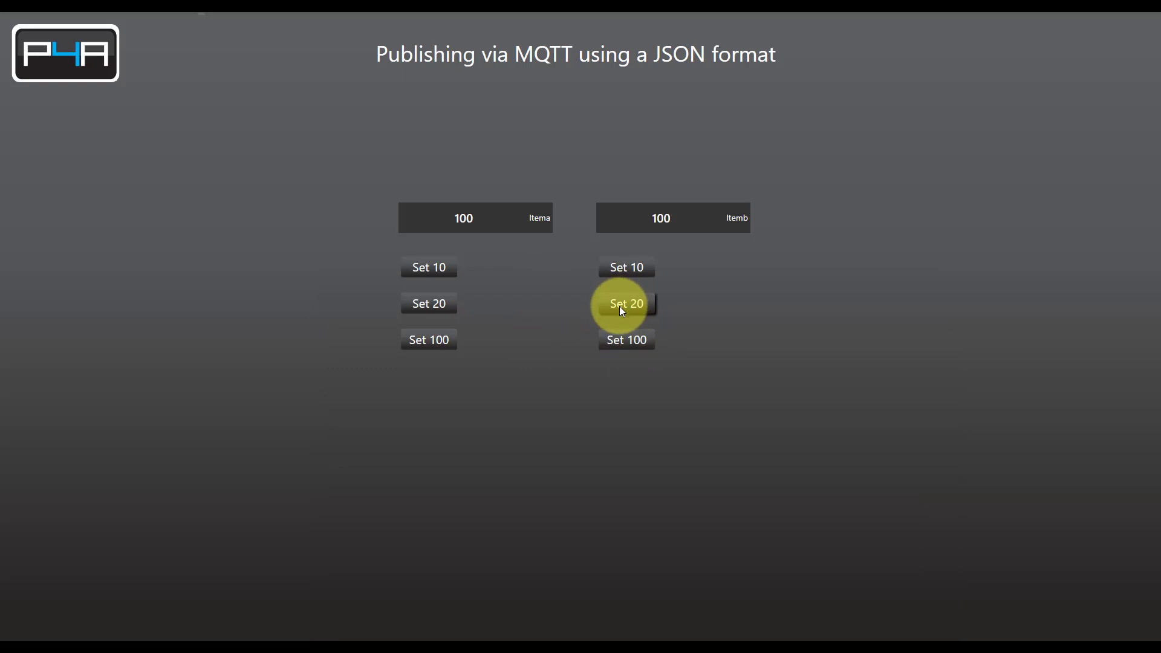
click(621, 308)
click(437, 274)
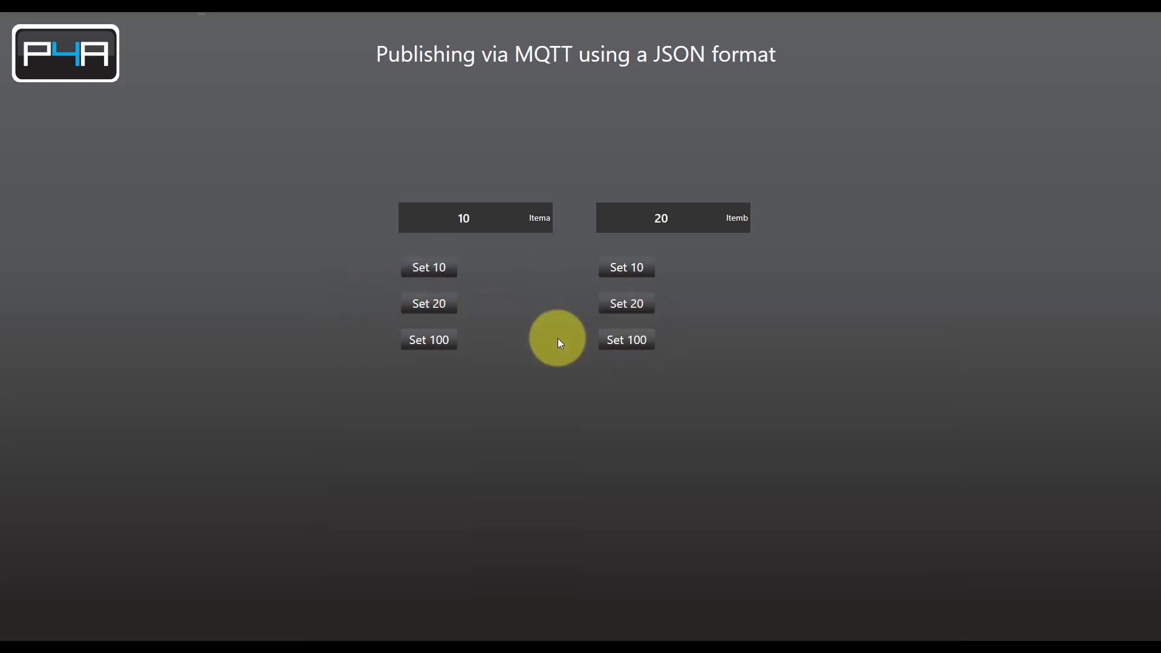
key(alt+Tab)
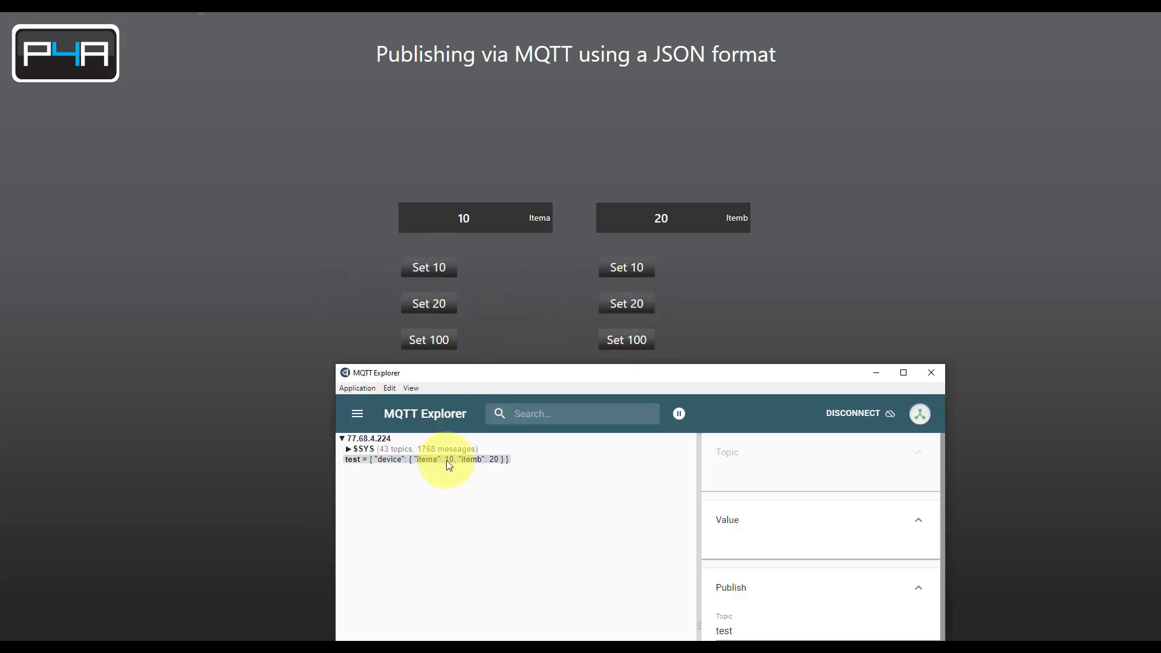